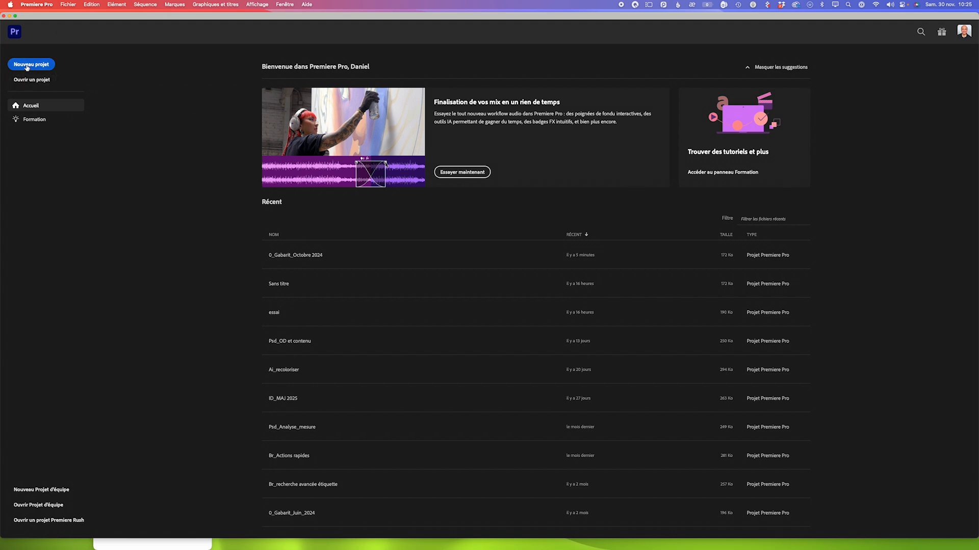
# - Create a new project under its default name with the option to skip import mode (Ignorer le mode d'import) turned off
pyautogui.click(27, 64)
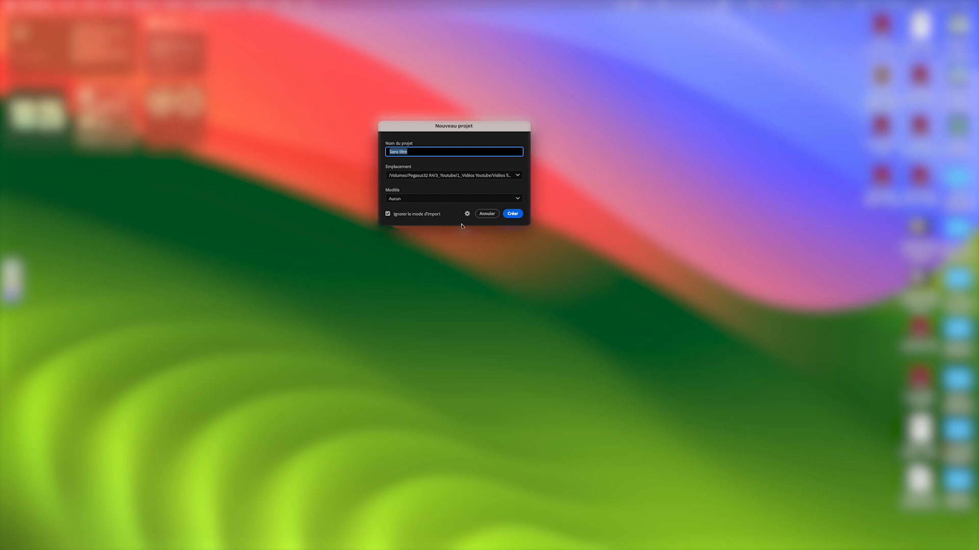
pyautogui.click(387, 214)
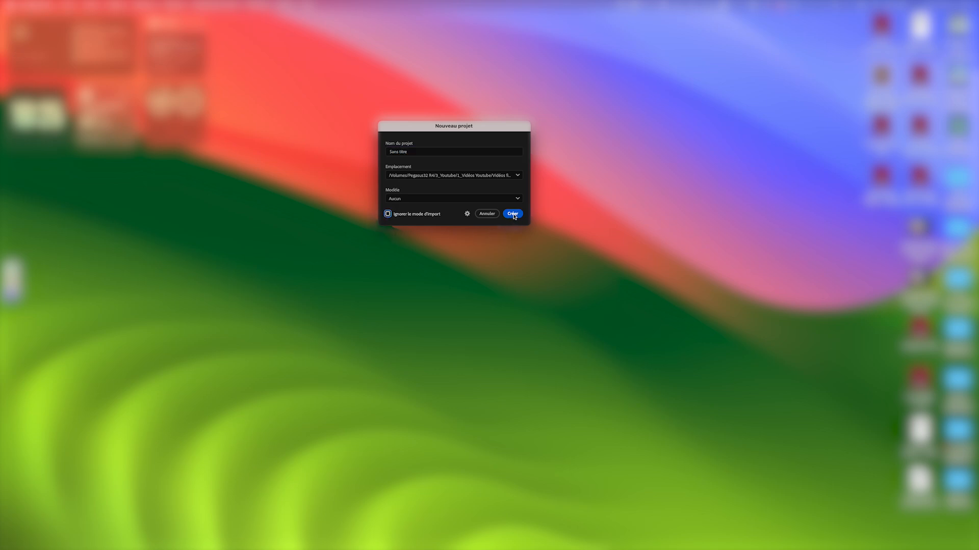
pyautogui.click(416, 153)
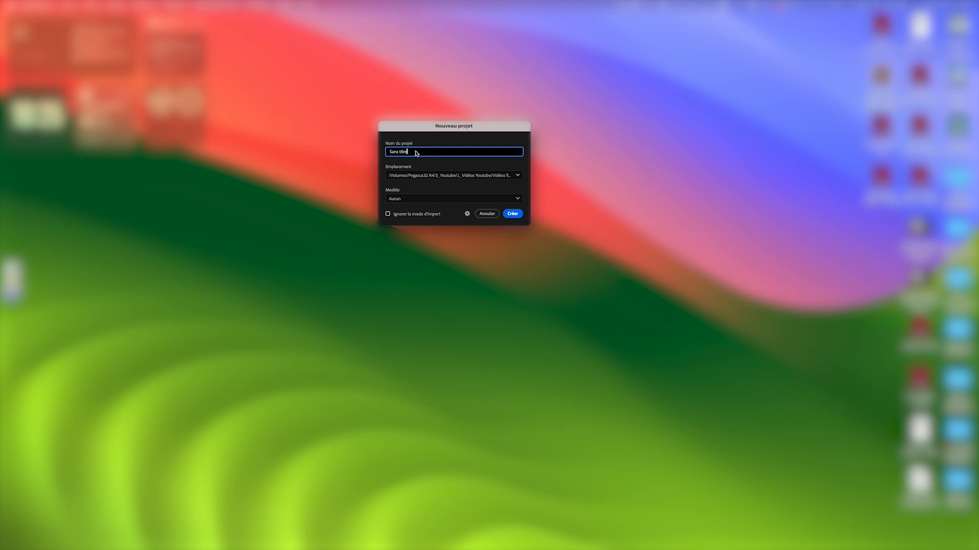
pyautogui.click(513, 214)
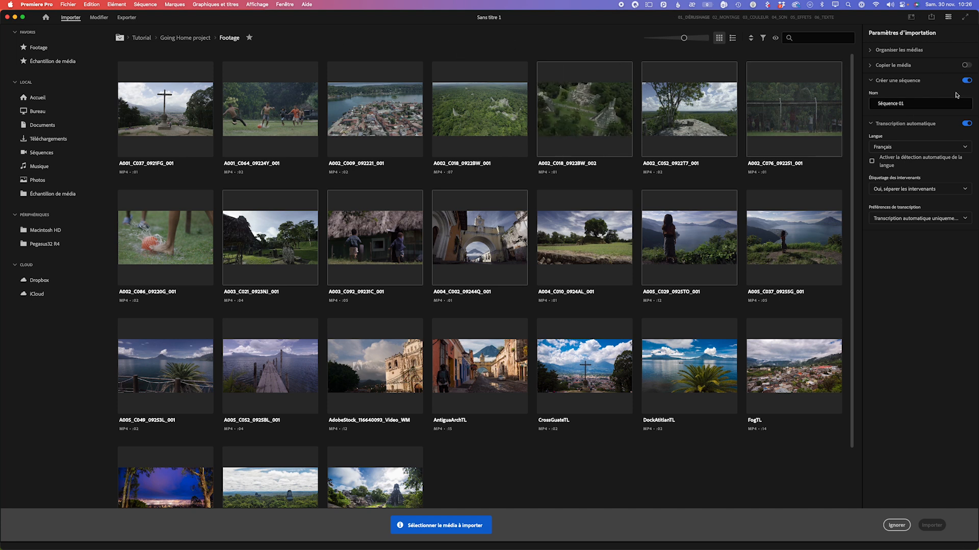
# - Turn off sequence creation in the import settings and skip importing media to enter the editing workspace
pyautogui.click(964, 81)
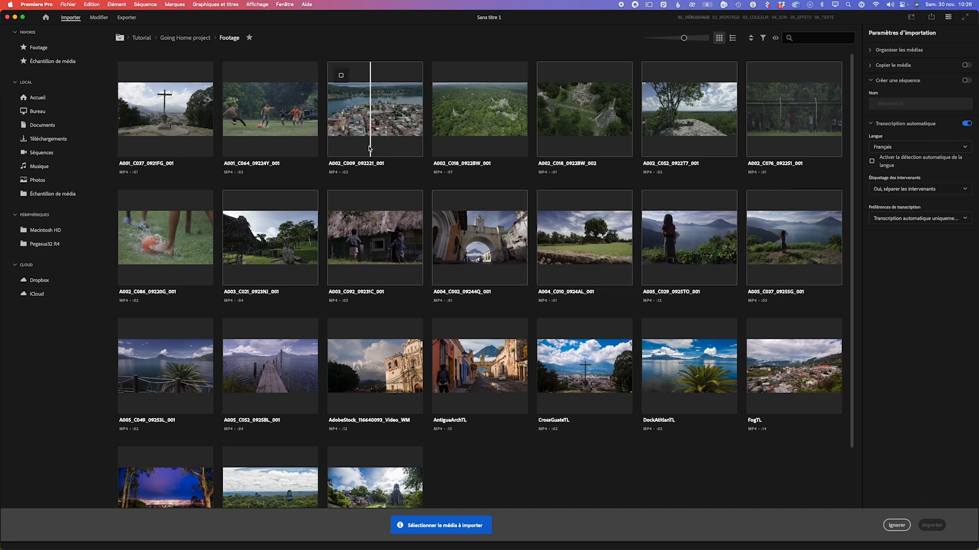
pyautogui.click(67, 5)
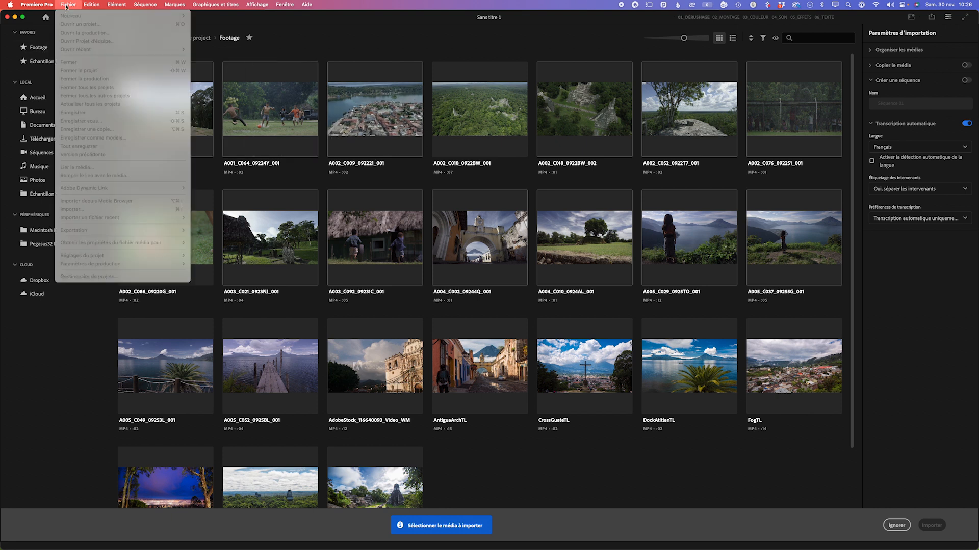
pyautogui.click(956, 454)
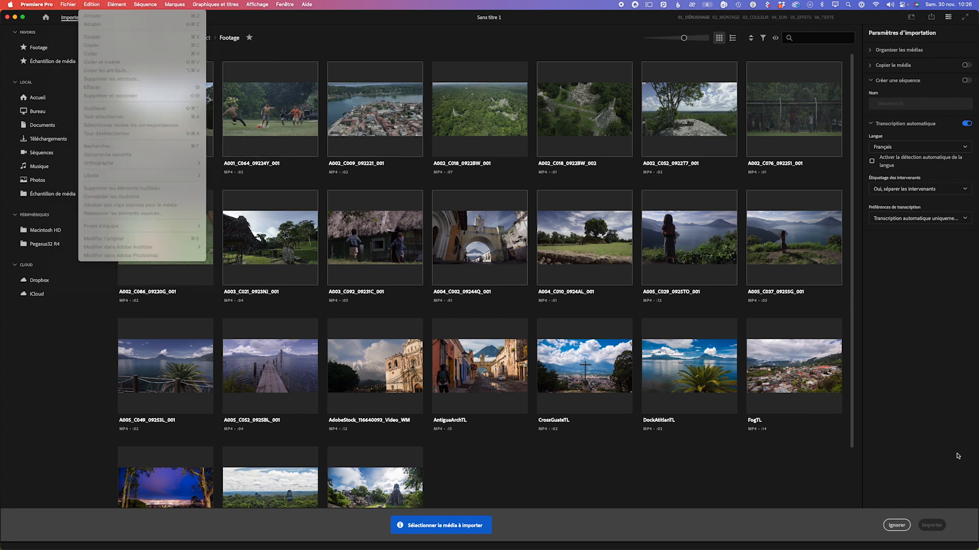
pyautogui.click(897, 525)
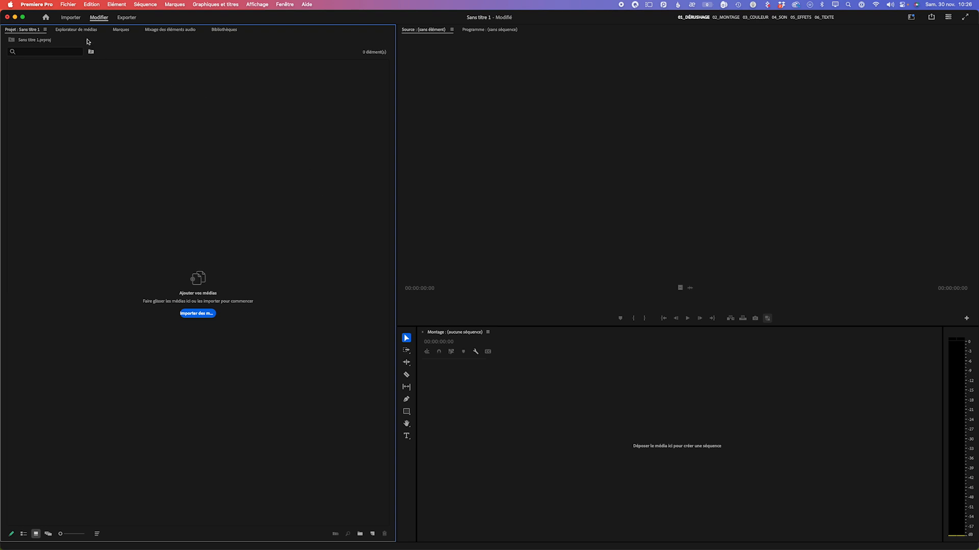
# - Close all open projects and return to the home screen
pyautogui.click(63, 4)
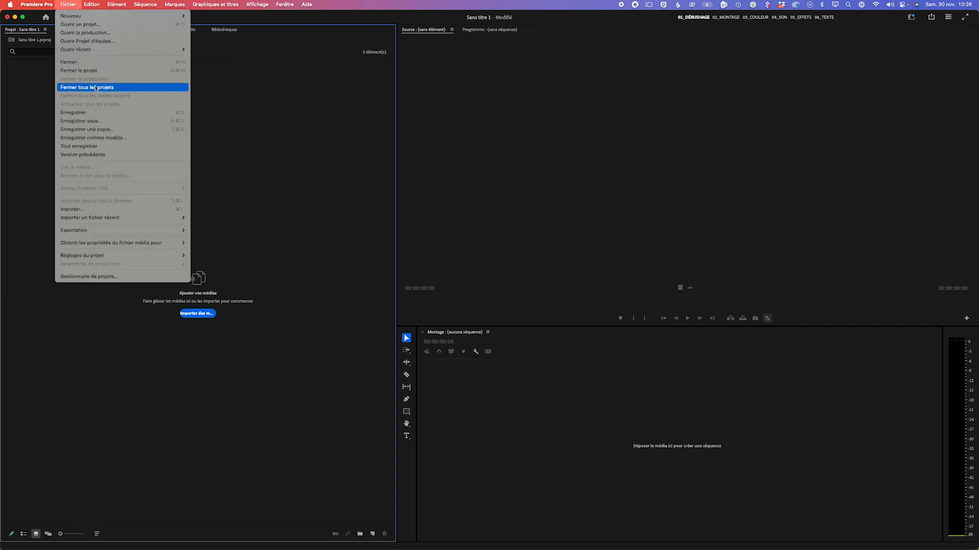
pyautogui.click(106, 86)
pyautogui.click(511, 310)
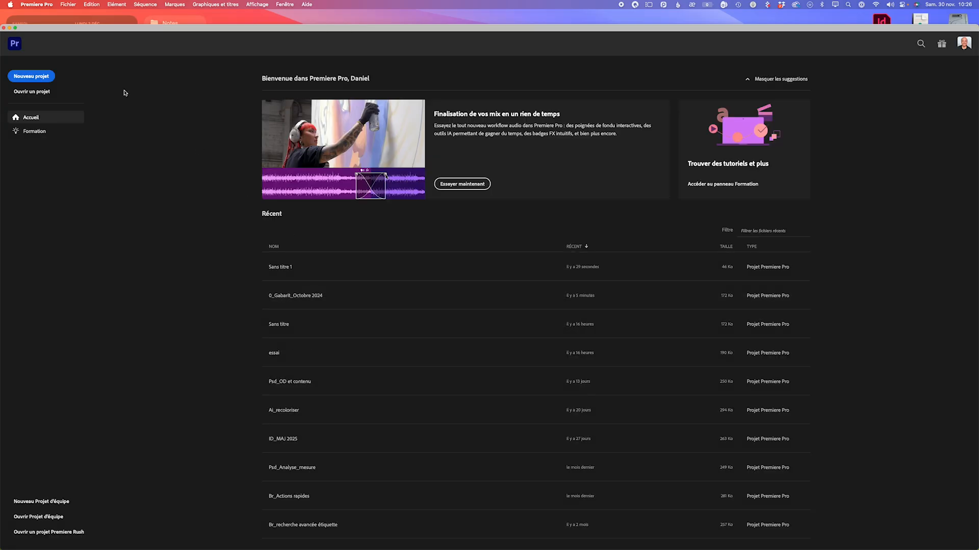
# - Start a new project named "Projet démo" with the option to skip import mode (Ignorer le mode d'import) enabled
pyautogui.click(31, 76)
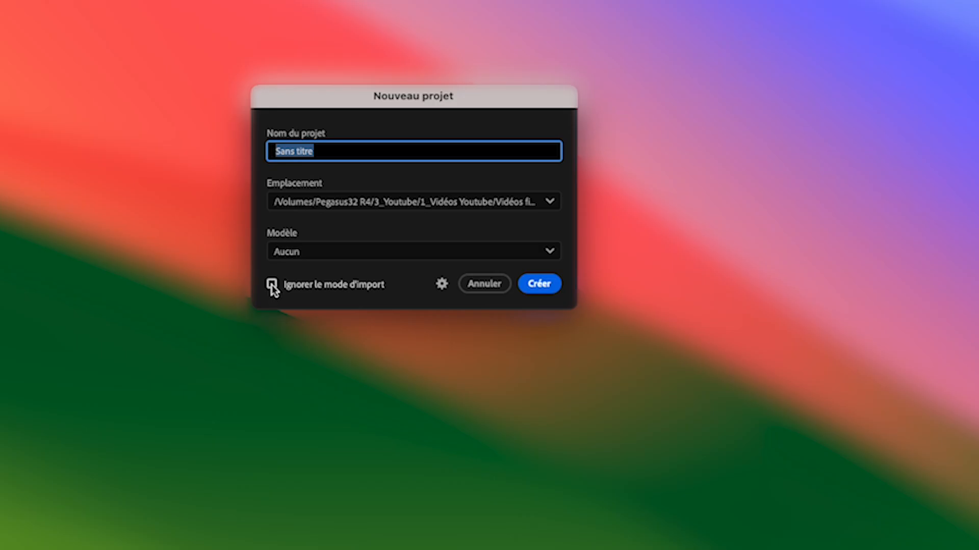
pyautogui.click(271, 284)
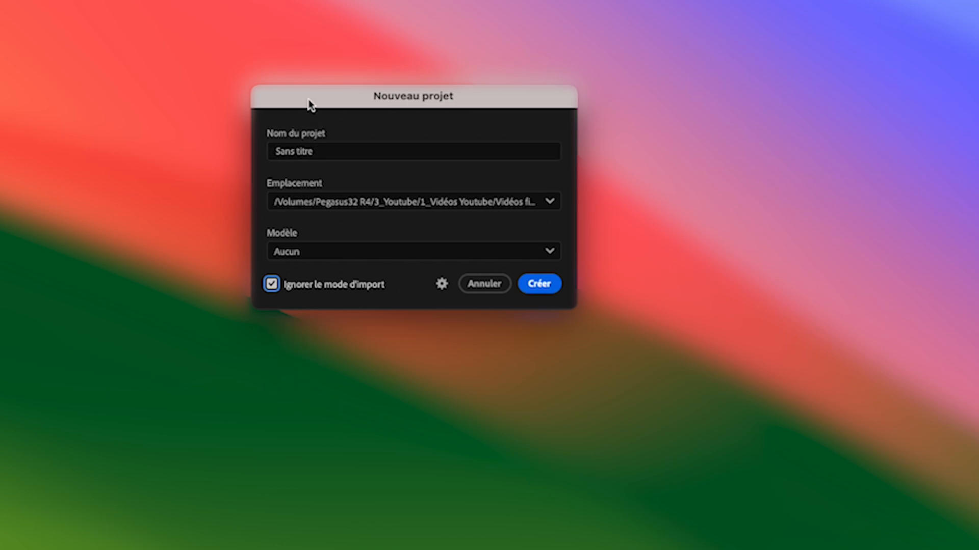
pyautogui.click(317, 156)
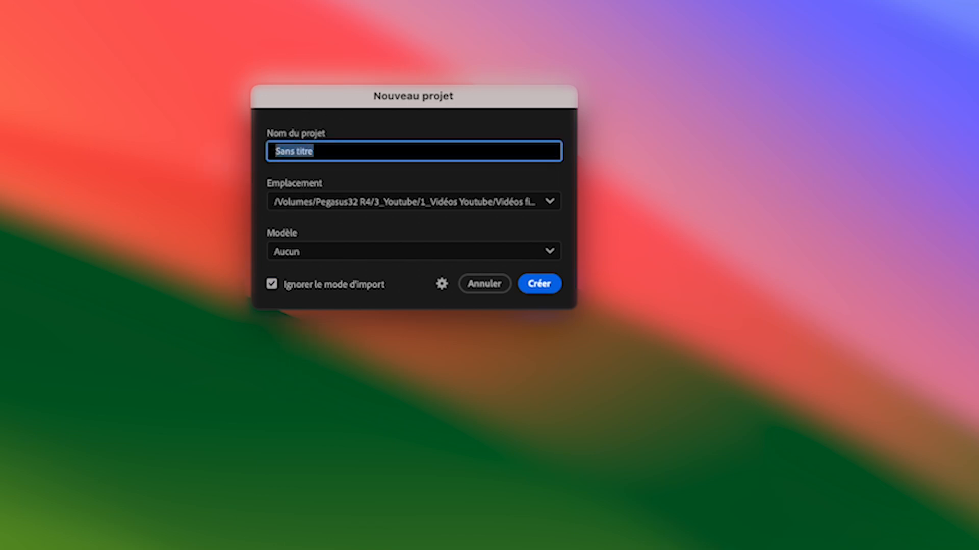
pyautogui.write('Projet démo')
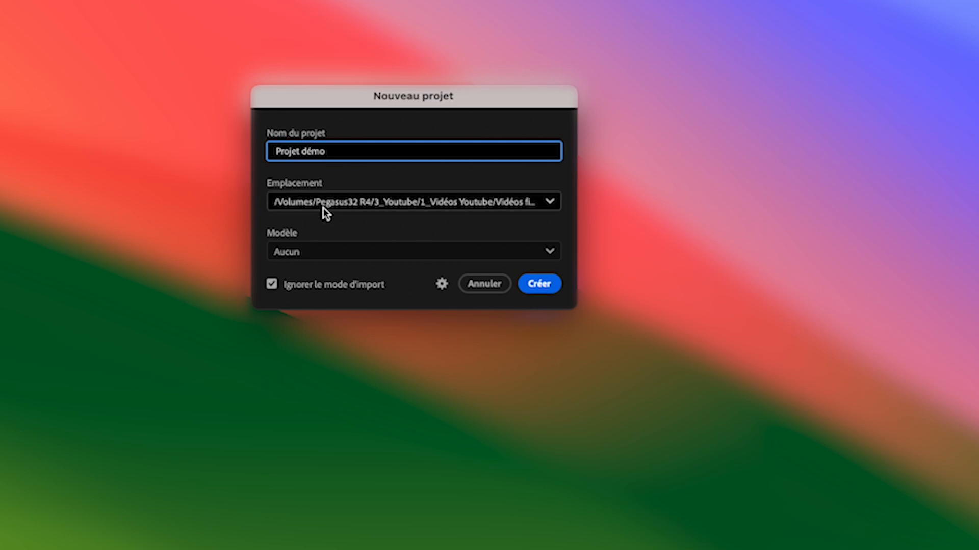
# - Set the new project's location to the Bureau folder and look through the available project templates
pyautogui.click(550, 203)
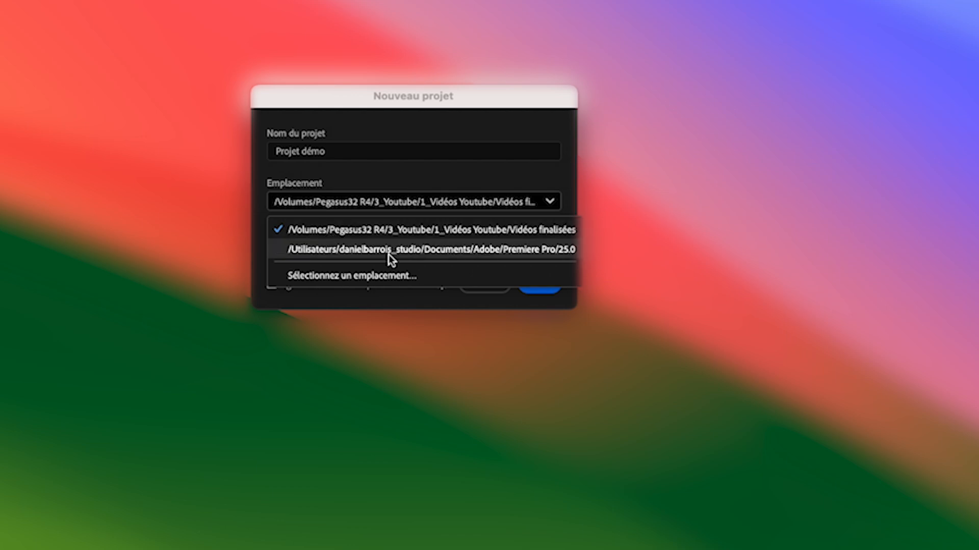
pyautogui.click(367, 276)
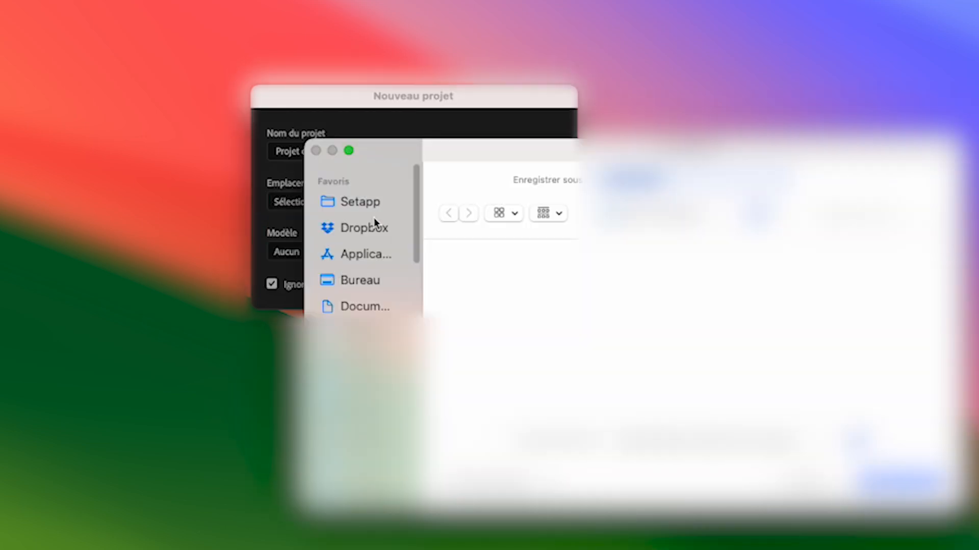
pyautogui.click(353, 281)
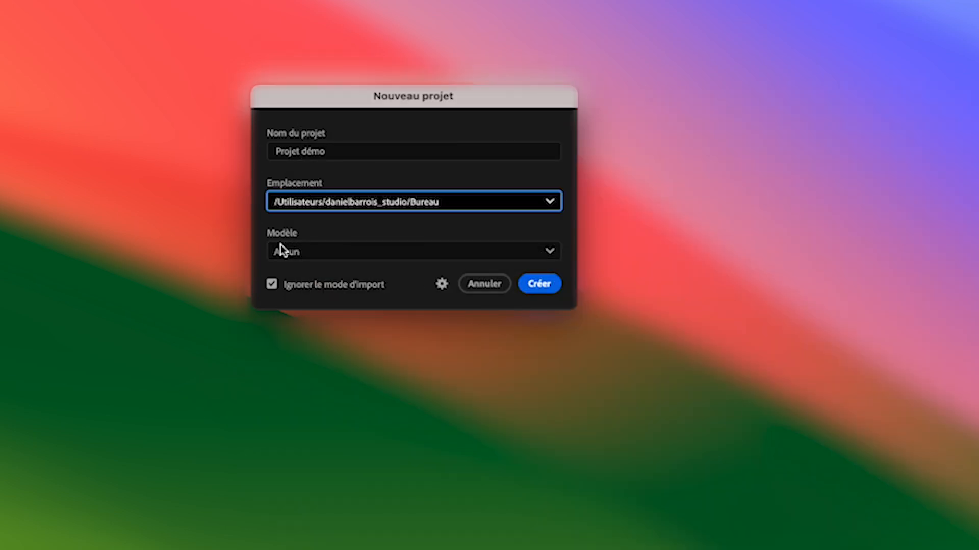
pyautogui.click(321, 252)
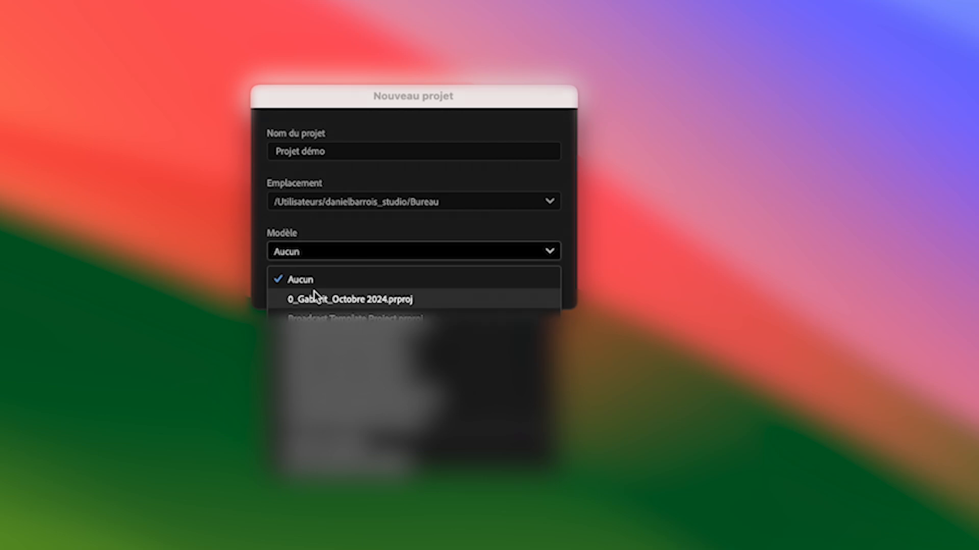
pyautogui.click(354, 235)
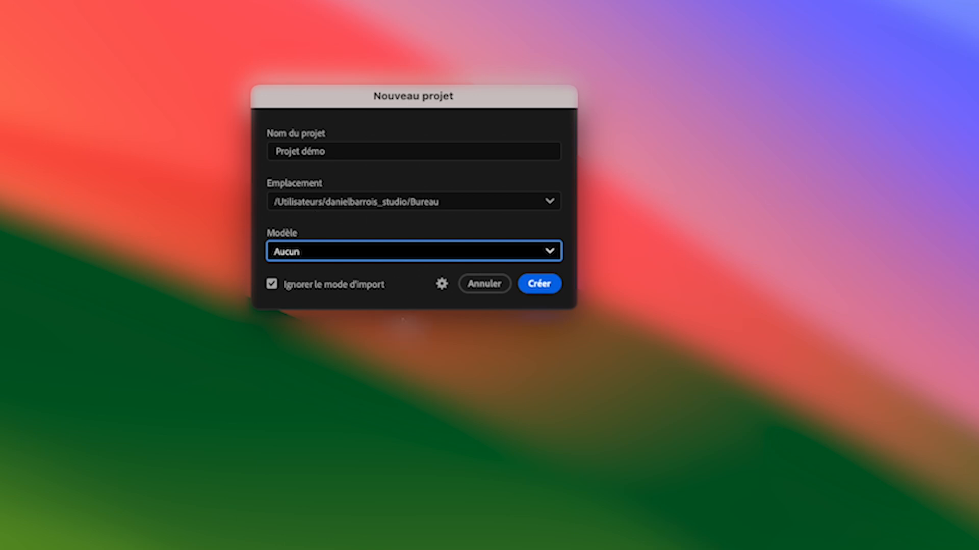
# - Examine the new project's general, colour and scratch disk settings, including the video display format options
pyautogui.click(442, 284)
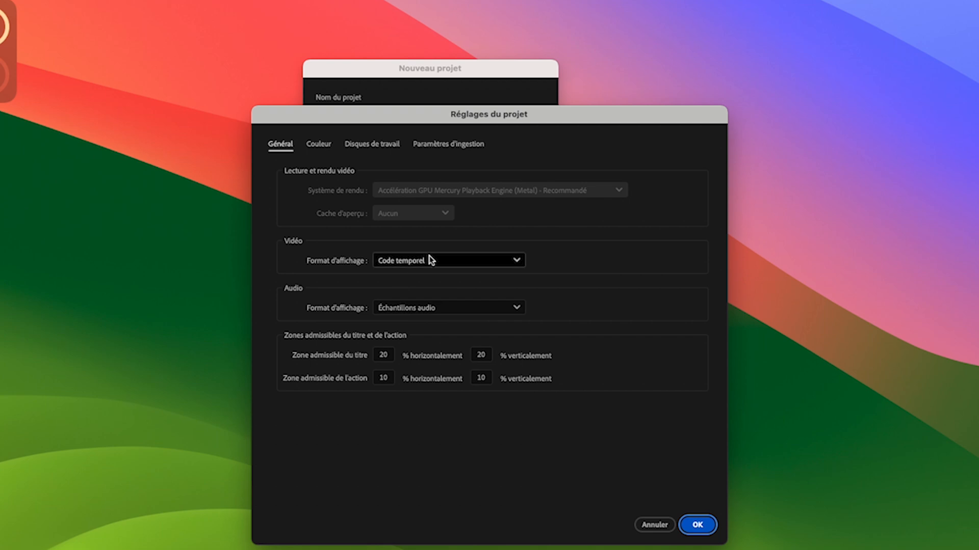
pyautogui.click(454, 261)
pyautogui.click(454, 261)
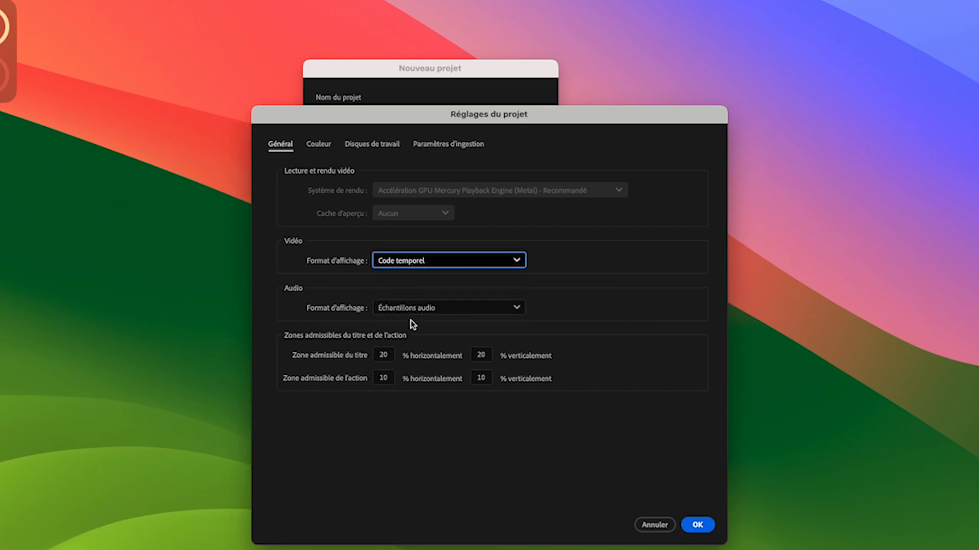
pyautogui.click(320, 145)
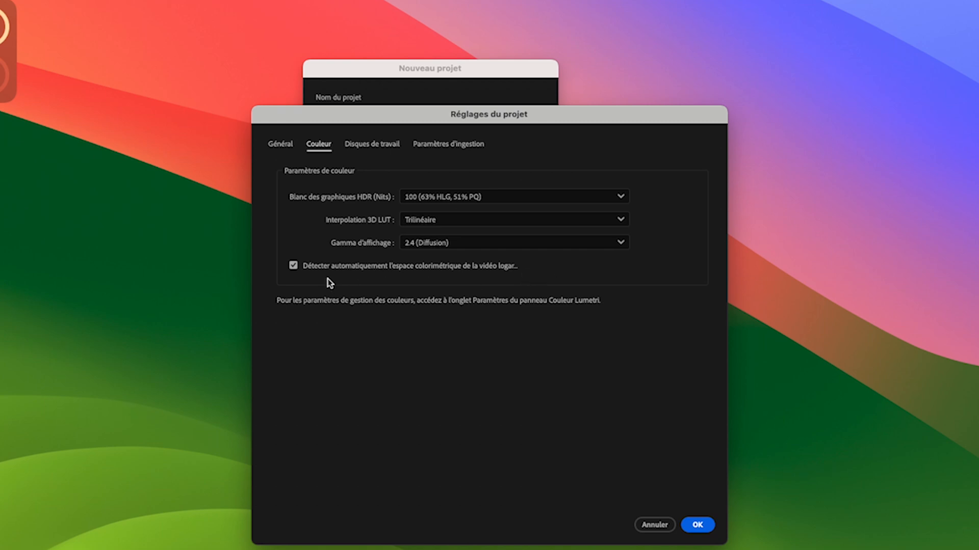
pyautogui.moveTo(298, 274)
pyautogui.click(374, 146)
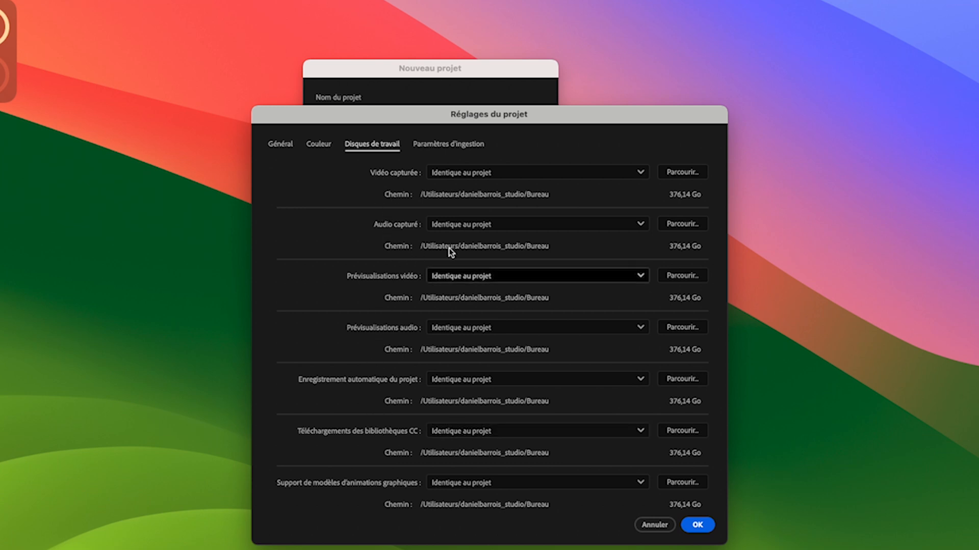
# - Set the ingest action to "Copier et créer des doublures", keep the frame size at "Un demi", and accept the project settings
pyautogui.click(458, 146)
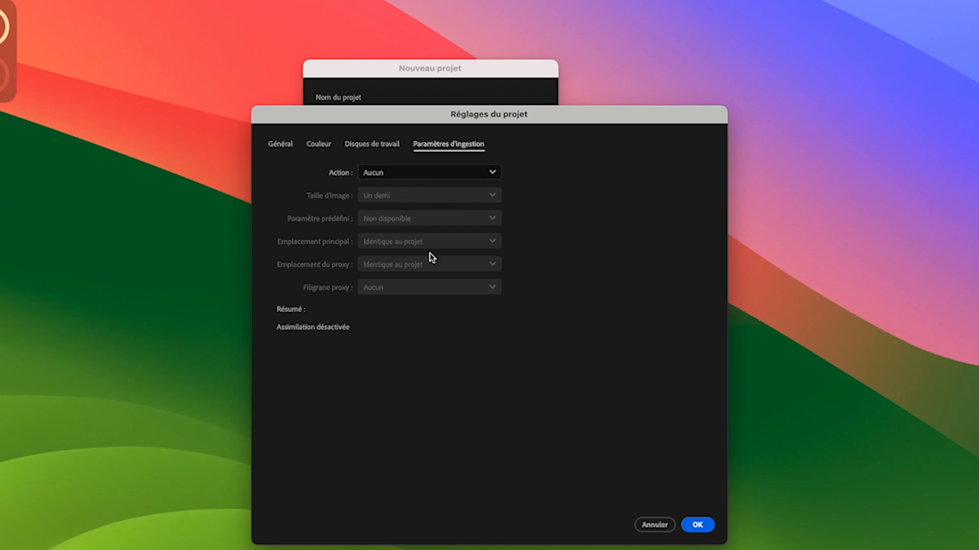
pyautogui.click(399, 175)
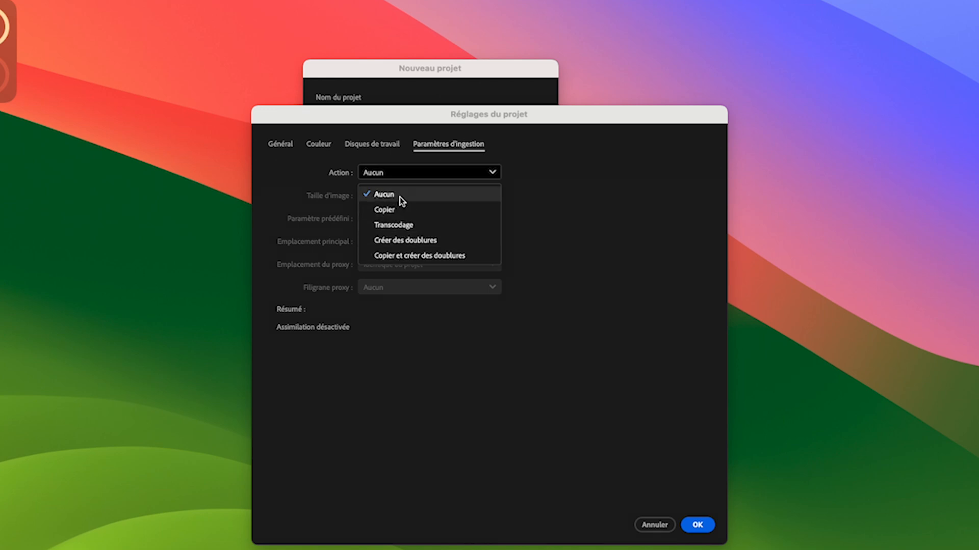
pyautogui.click(396, 258)
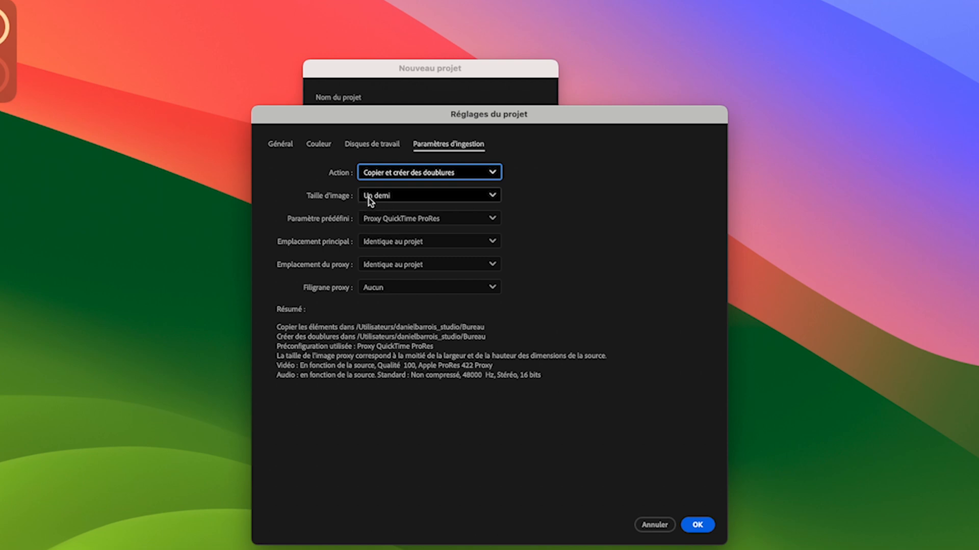
pyautogui.click(404, 195)
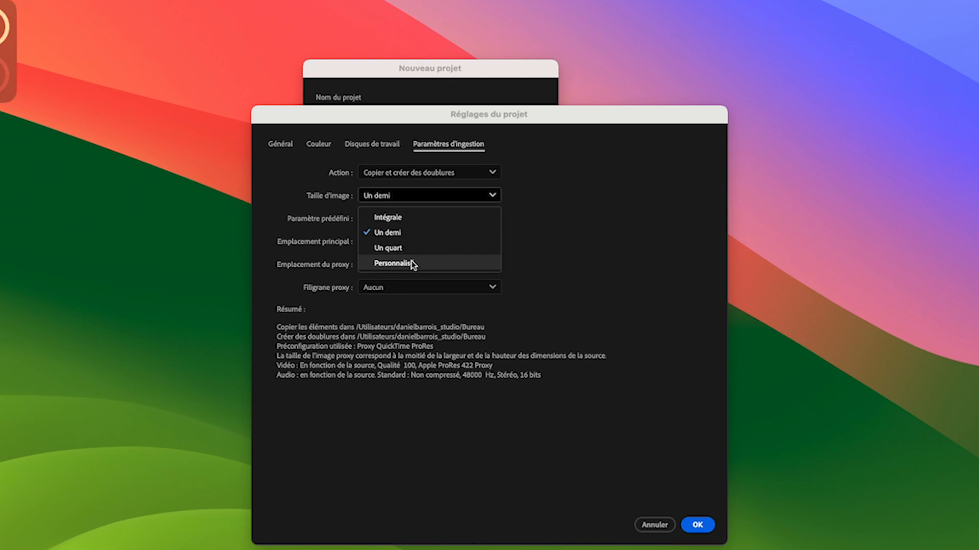
pyautogui.click(558, 236)
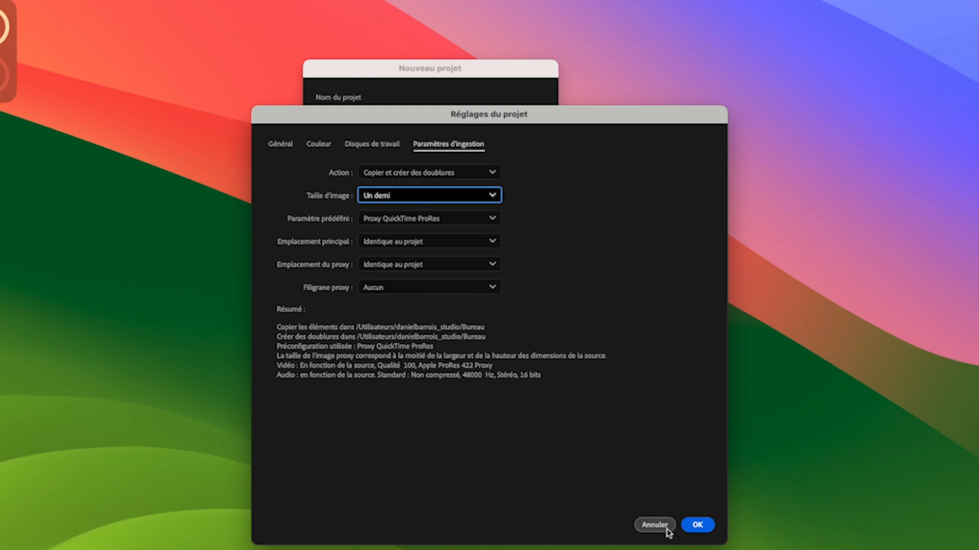
pyautogui.click(696, 525)
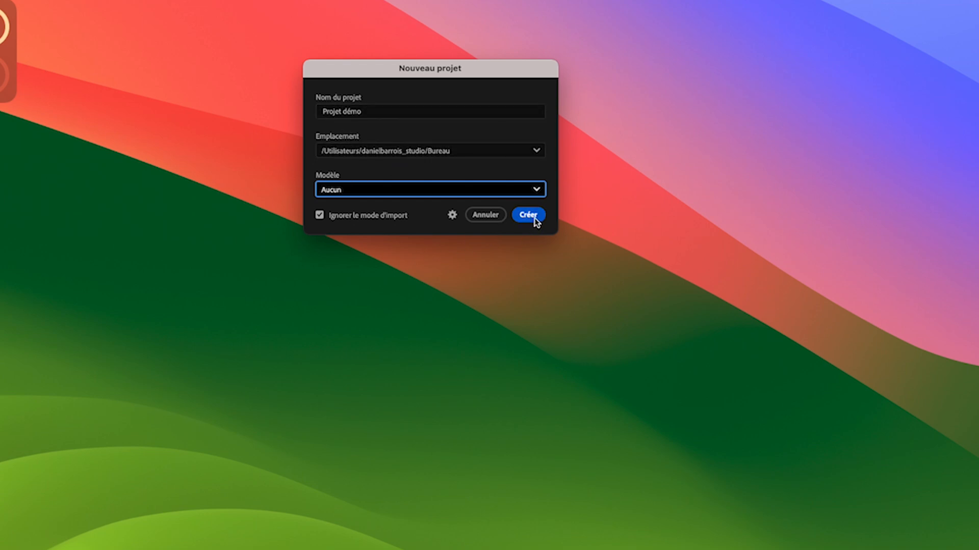
# - Create the project from the "Standard Template Project.prproj" template and allow the program to access the Bureau folder
pyautogui.click(419, 190)
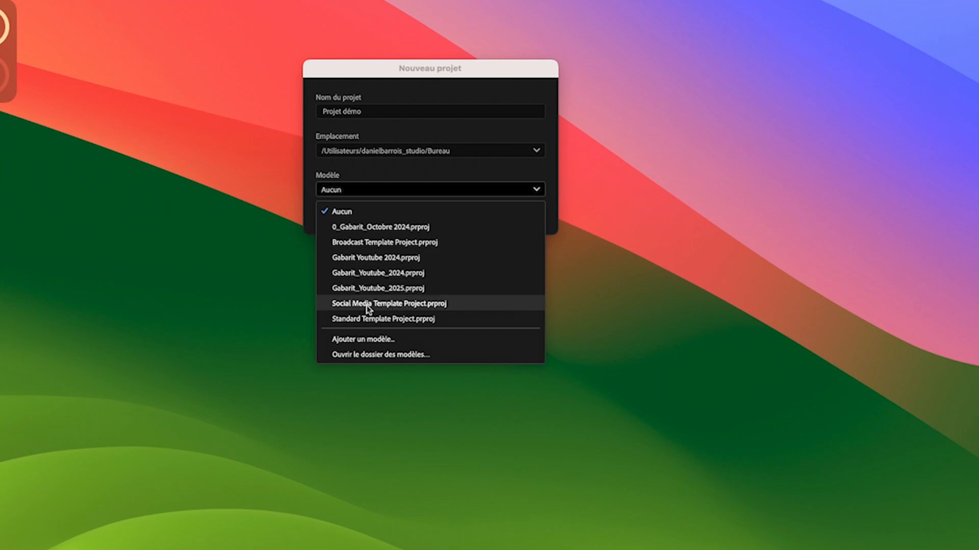
pyautogui.click(370, 318)
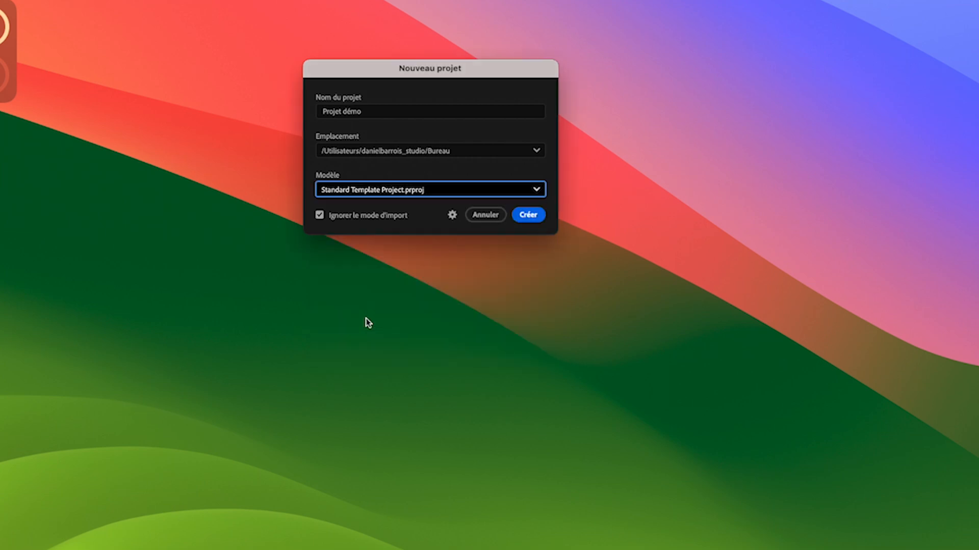
pyautogui.click(536, 218)
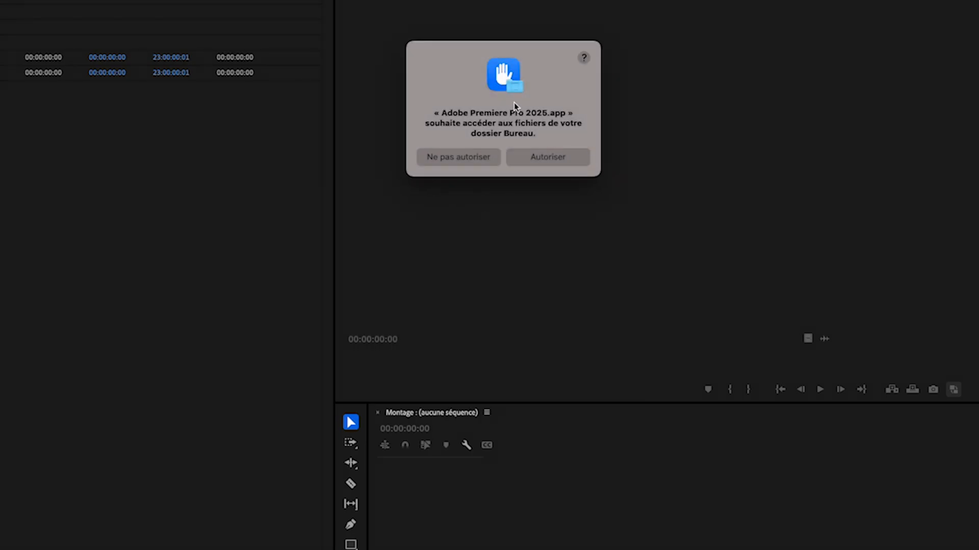
pyautogui.click(545, 158)
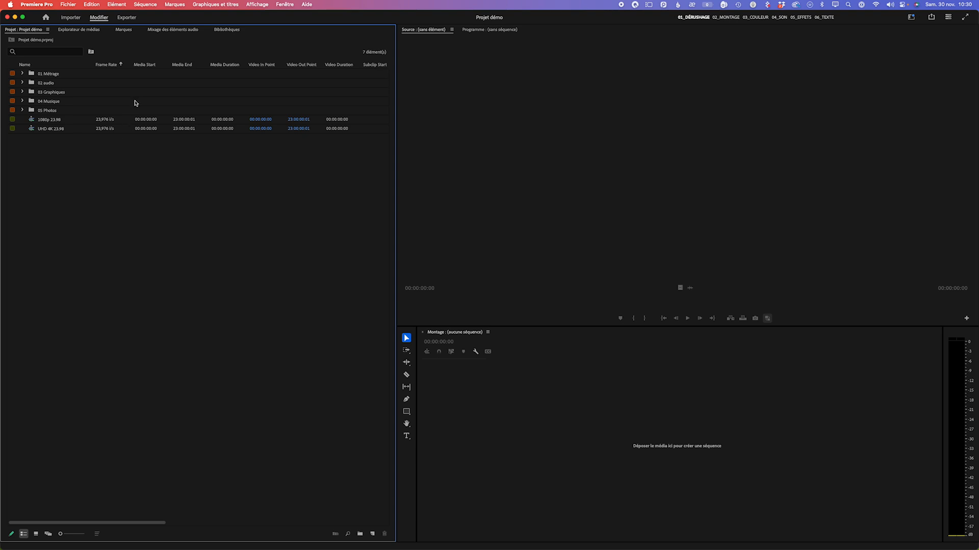
# - Close all open projects, including "Projet démo"
pyautogui.click(67, 5)
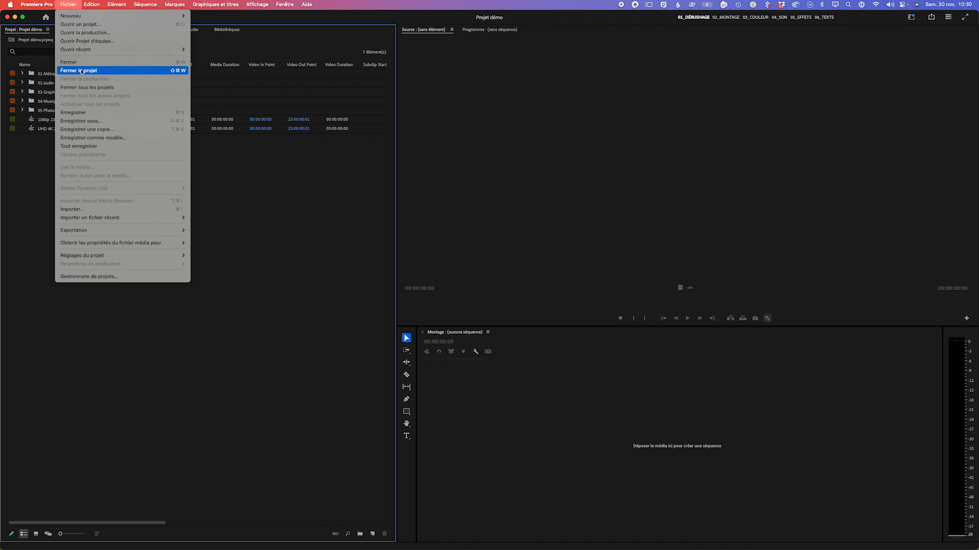
pyautogui.click(82, 88)
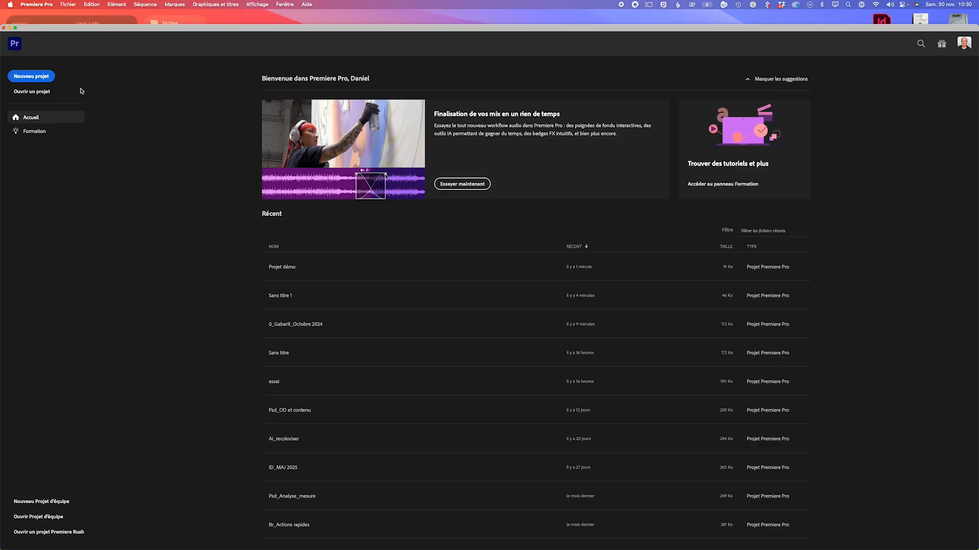
# - Open the recent project "0_Gabarit_Octobre 2024" and review the beginning and the end screen of its Tuto sequence
pyautogui.moveTo(367, 30); pyautogui.dragTo(366, 17)
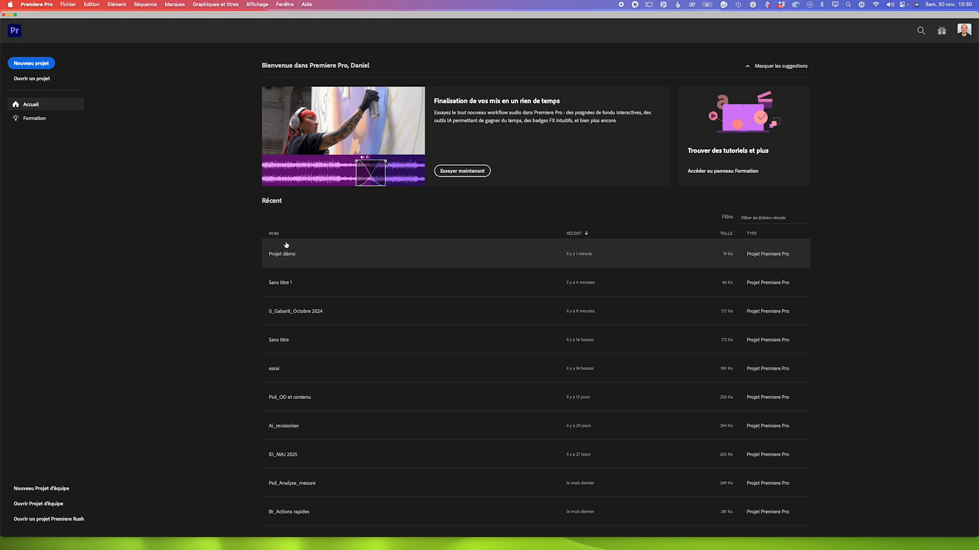
pyautogui.click(298, 312)
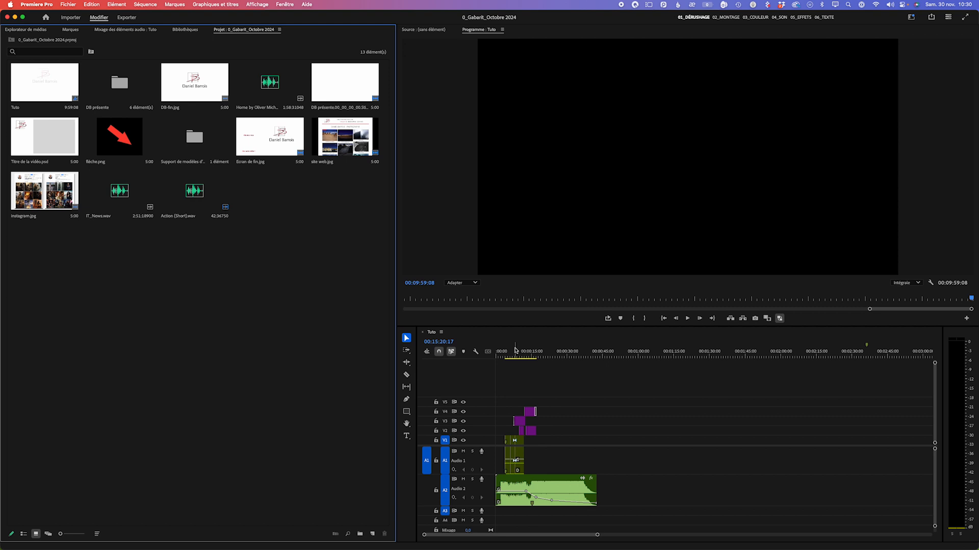
pyautogui.click(513, 355)
pyautogui.moveTo(514, 354); pyautogui.dragTo(377, 347)
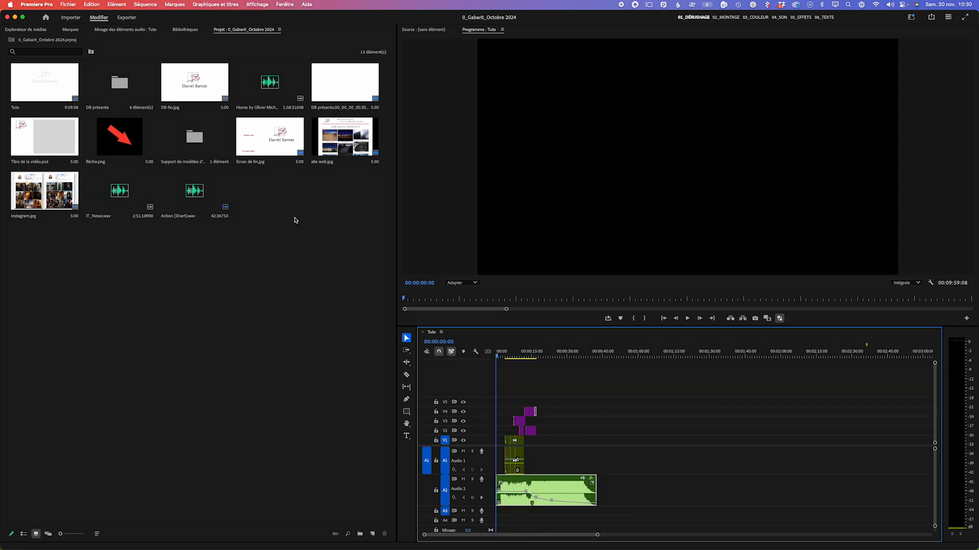
pyautogui.moveTo(586, 534); pyautogui.dragTo(748, 533)
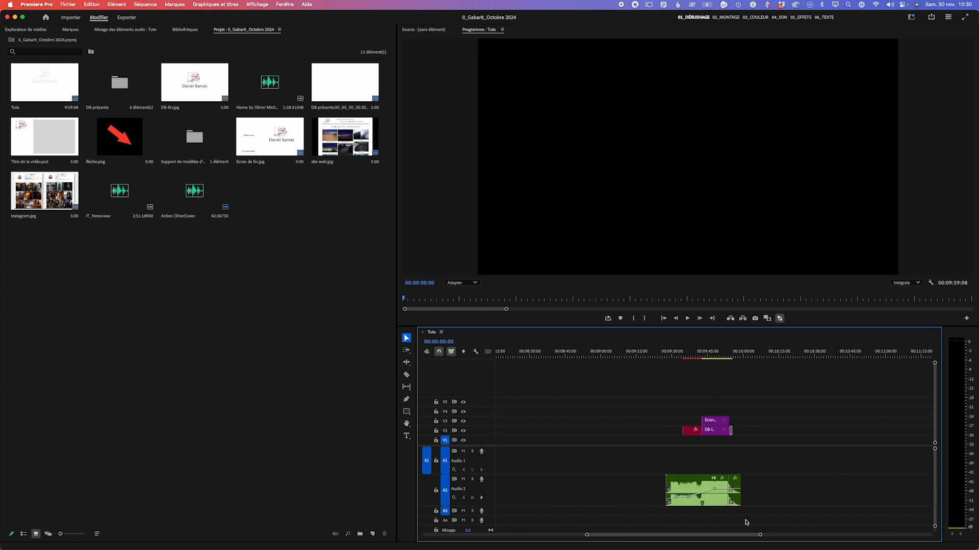
pyautogui.moveTo(676, 359); pyautogui.dragTo(710, 360)
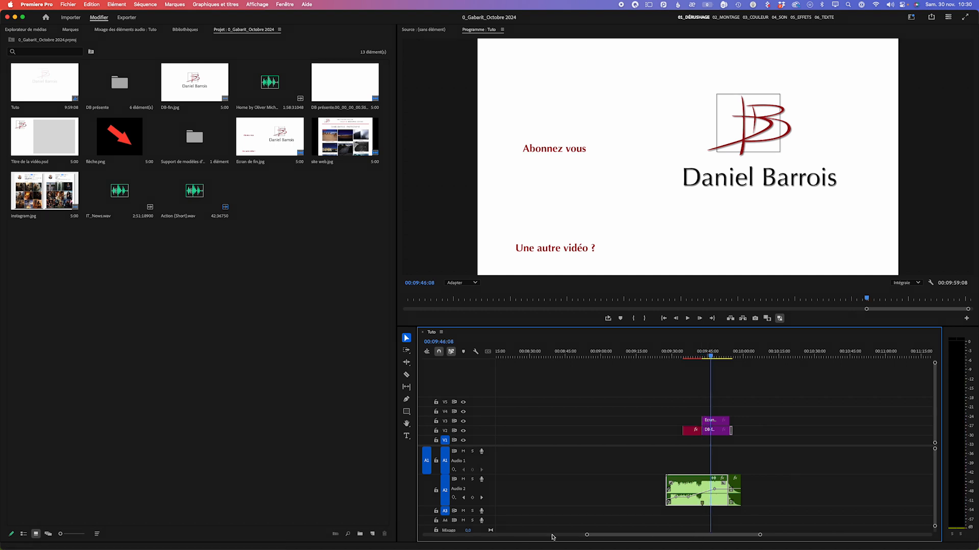
pyautogui.moveTo(608, 539); pyautogui.dragTo(486, 539)
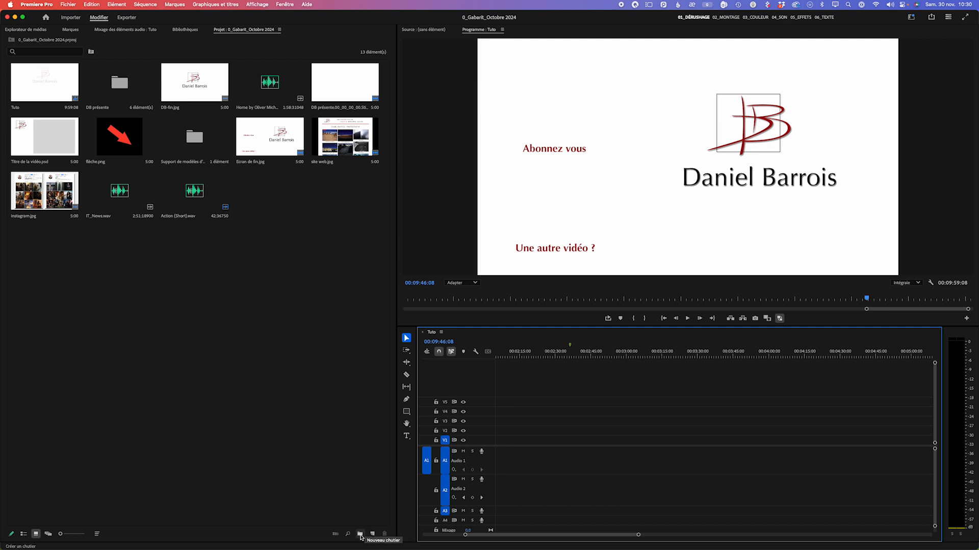
# - Create a bin named "Musiques" in the project and move the three audio files into it
pyautogui.click(360, 535)
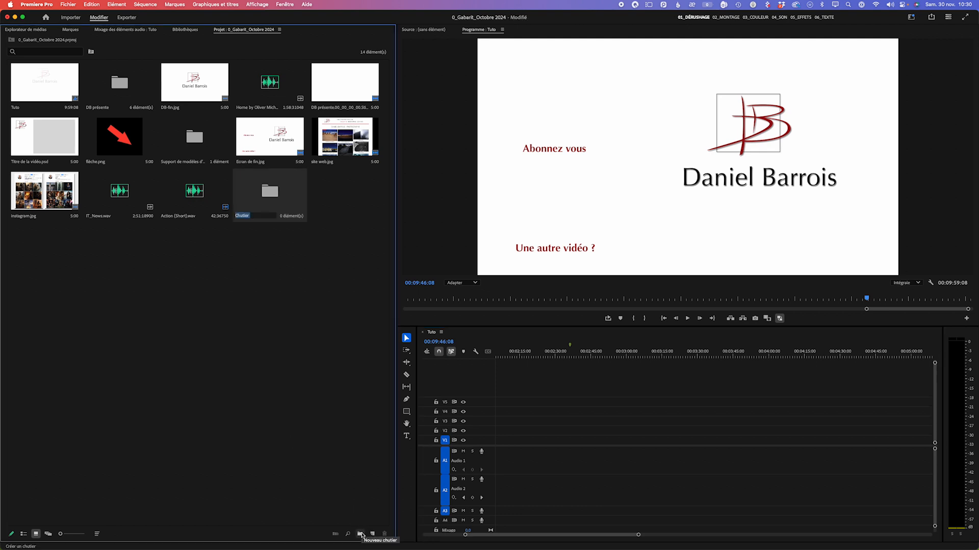
pyautogui.click(361, 534)
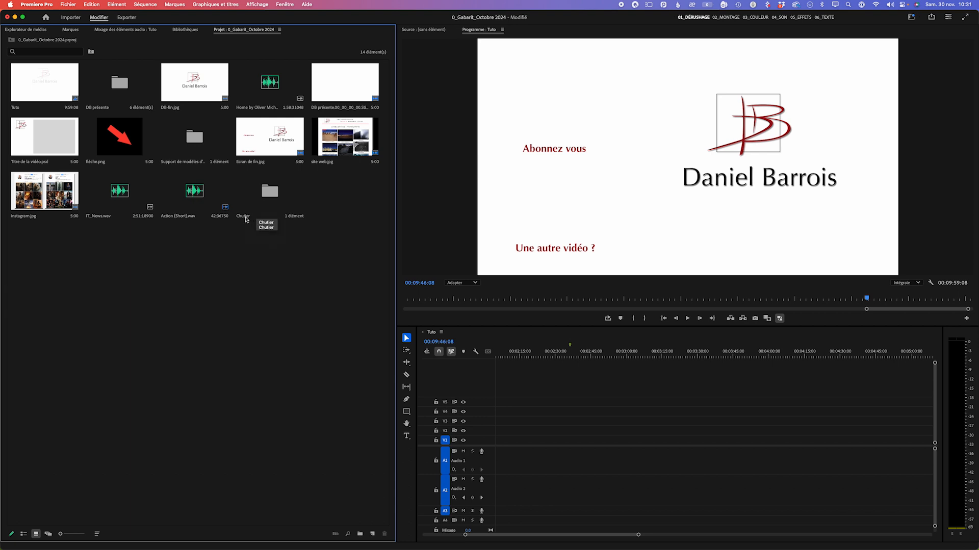
pyautogui.click(245, 216)
pyautogui.click(246, 217)
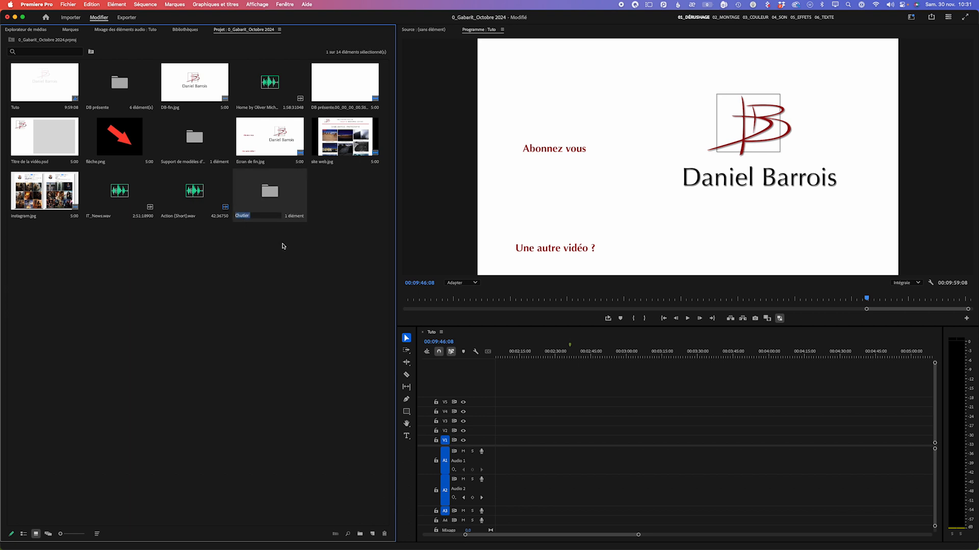
pyautogui.write('Musiques')
pyautogui.click(276, 261)
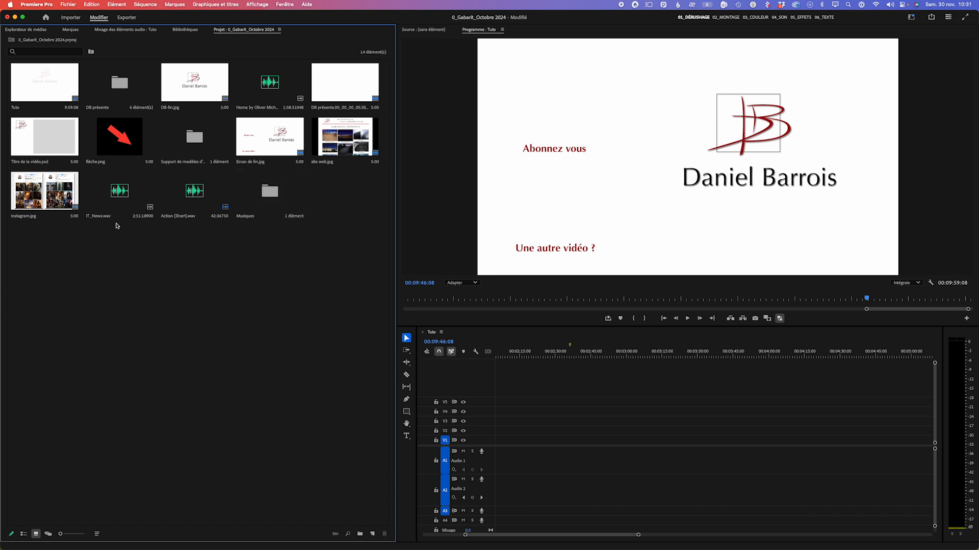
pyautogui.moveTo(121, 236); pyautogui.dragTo(270, 193)
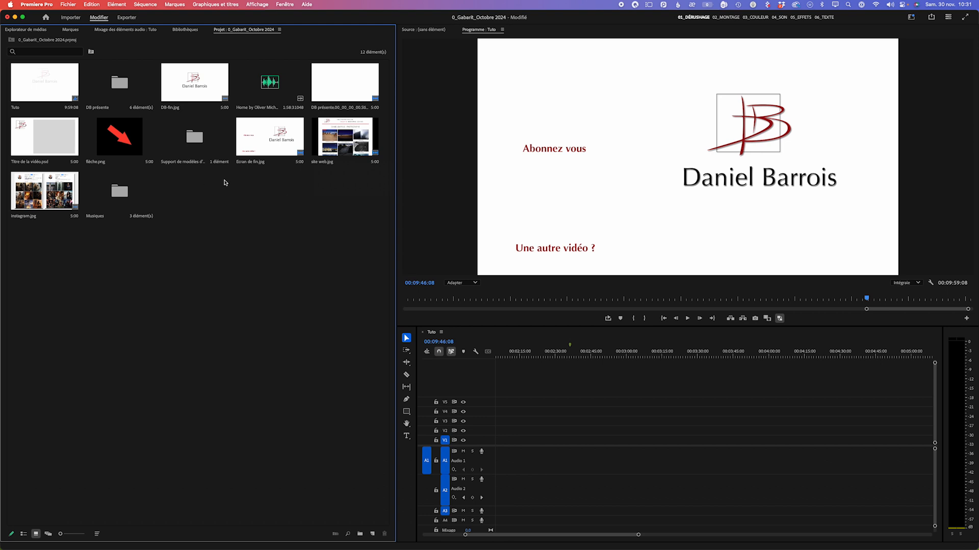
pyautogui.moveTo(269, 86); pyautogui.dragTo(119, 191)
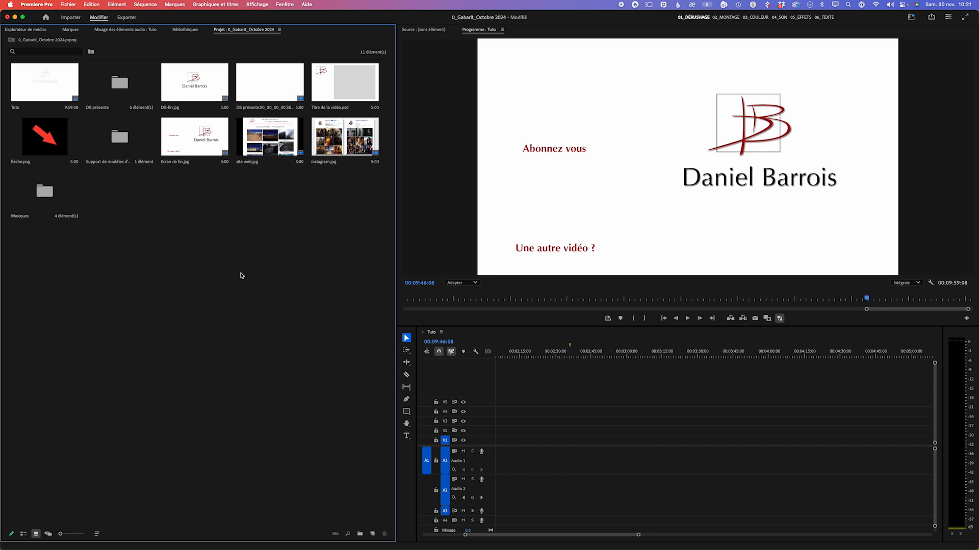
# - Save the project as a template named "0_Gabarit_2025"
pyautogui.click(69, 4)
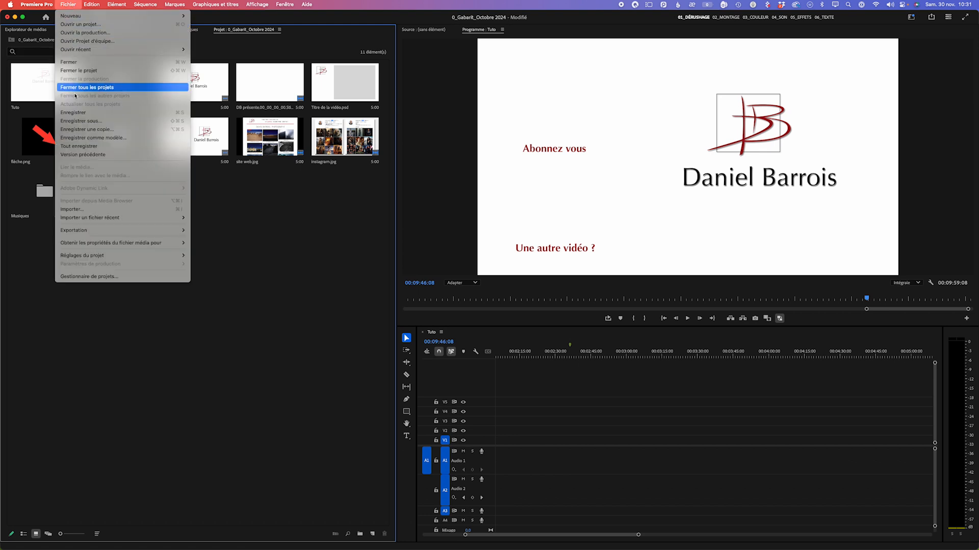
pyautogui.click(79, 138)
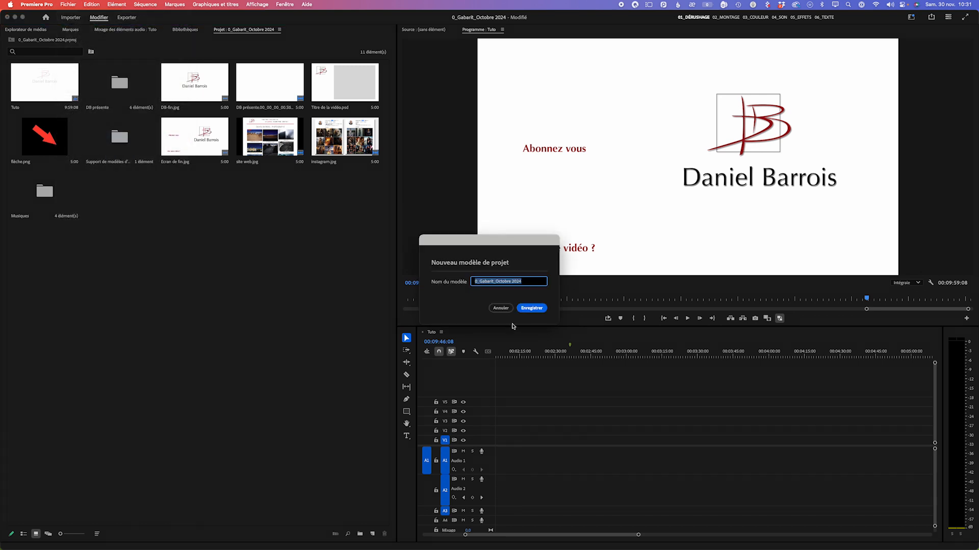
pyautogui.click(528, 281)
pyautogui.moveTo(527, 281); pyautogui.dragTo(498, 281)
pyautogui.press('BackSpace')
pyautogui.write('2025')
pyautogui.click(532, 308)
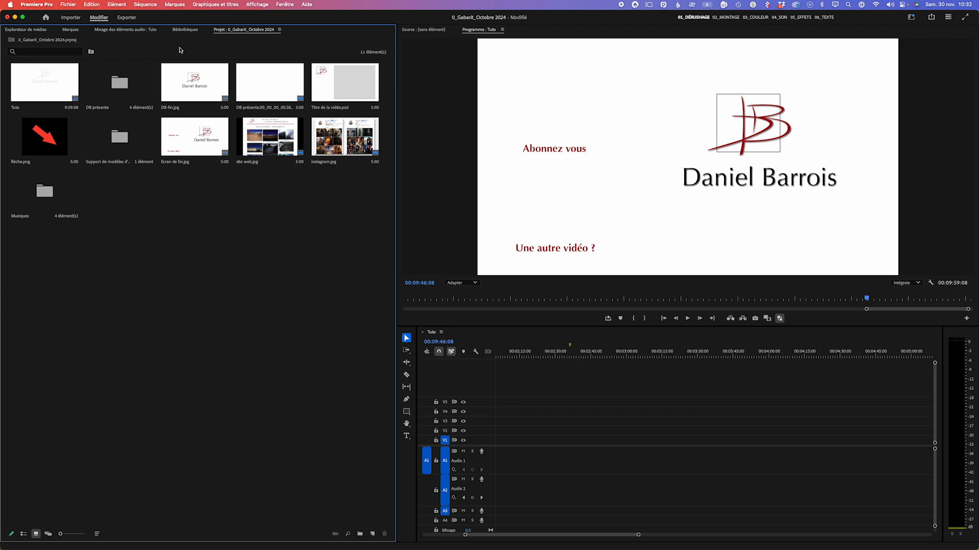
# - Close all projects without saving the changes to "0_Gabarit_Octobre 2024"
pyautogui.click(67, 6)
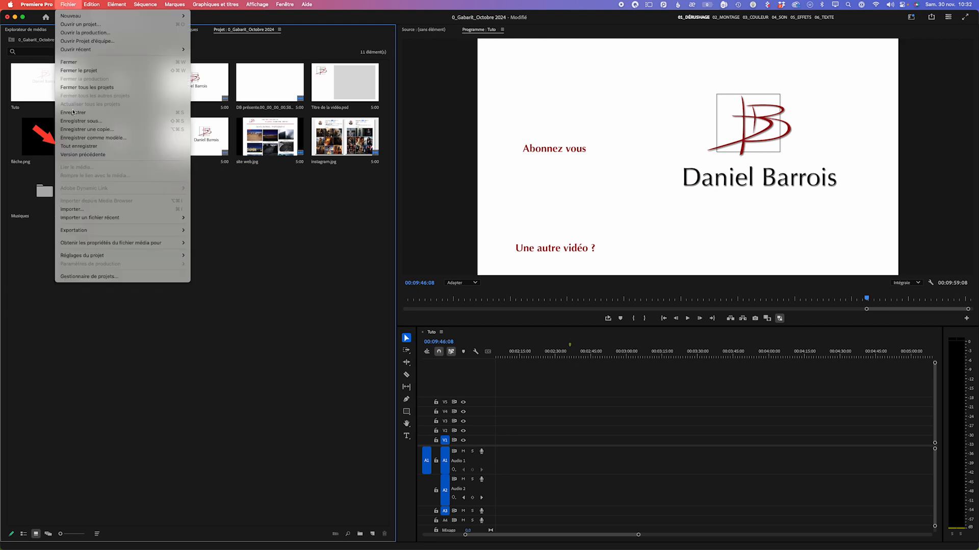
pyautogui.moveTo(77, 220)
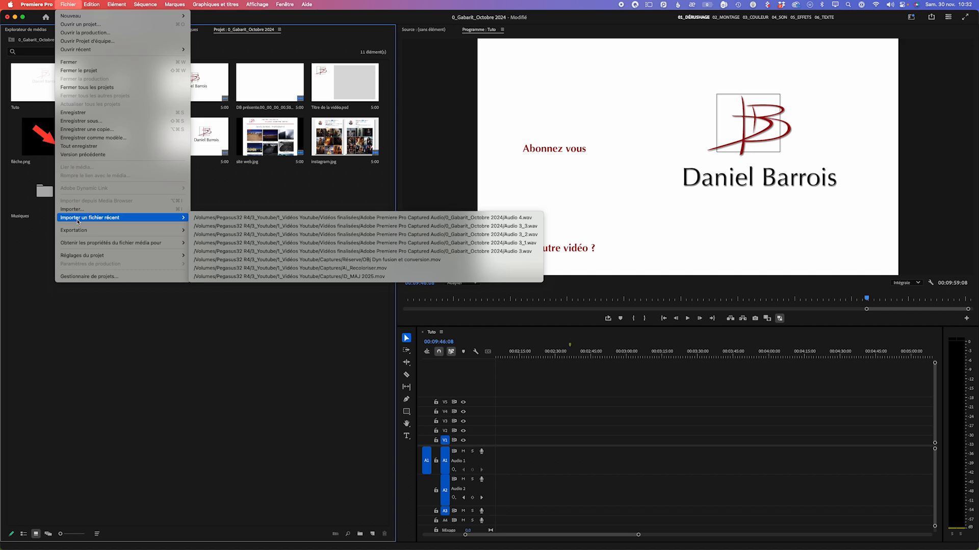
pyautogui.click(80, 87)
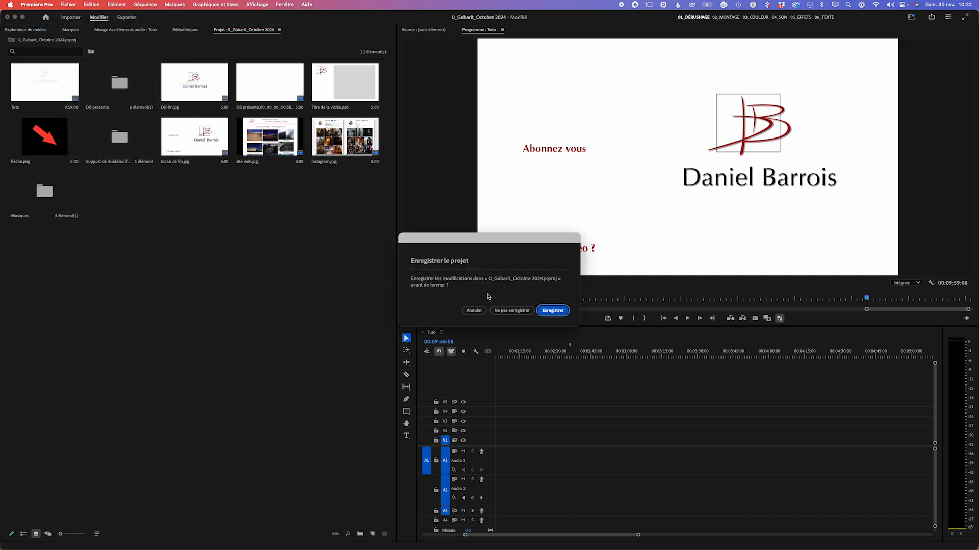
pyautogui.click(511, 311)
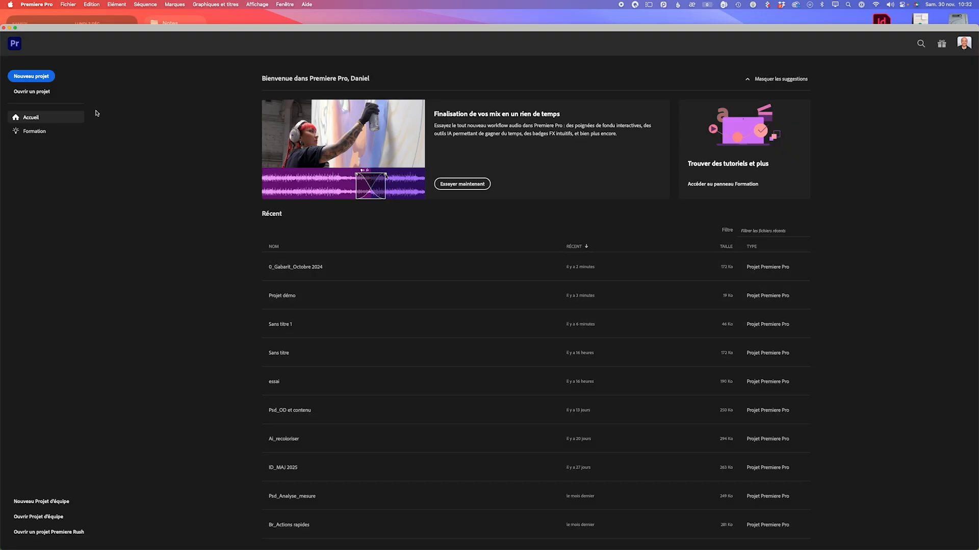
# - Create a project named "démo 2" in the Bureau folder from the "0_Gabarit_2025.prproj" template
pyautogui.click(37, 76)
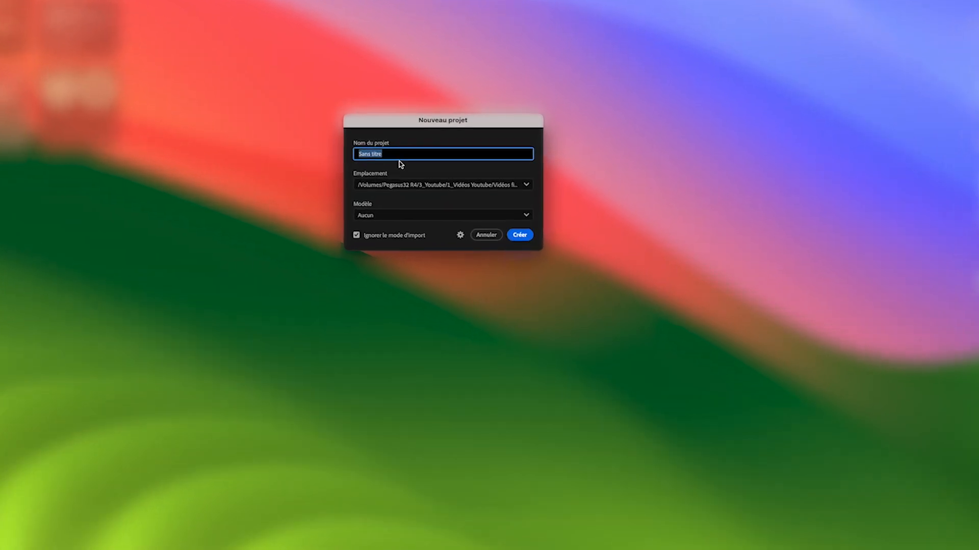
pyautogui.write('démo 2')
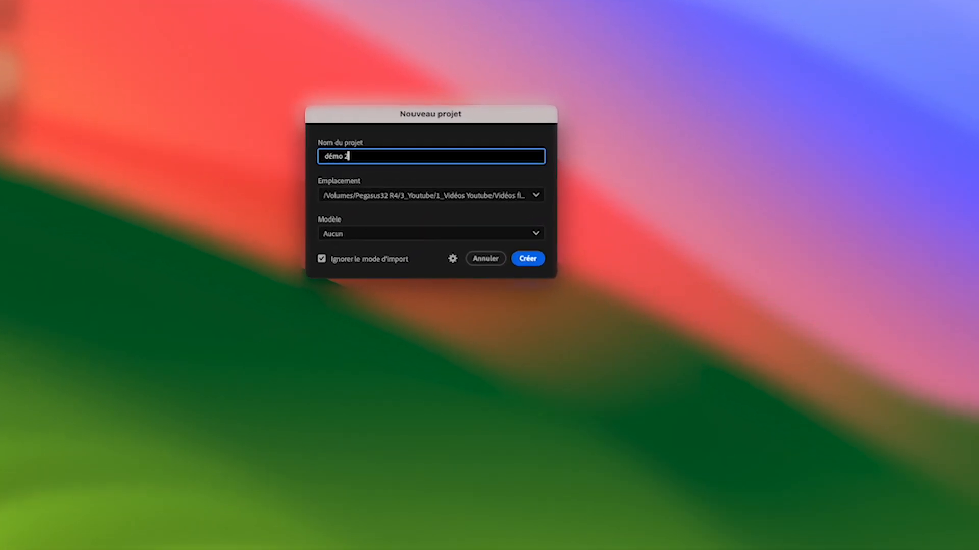
pyautogui.click(414, 197)
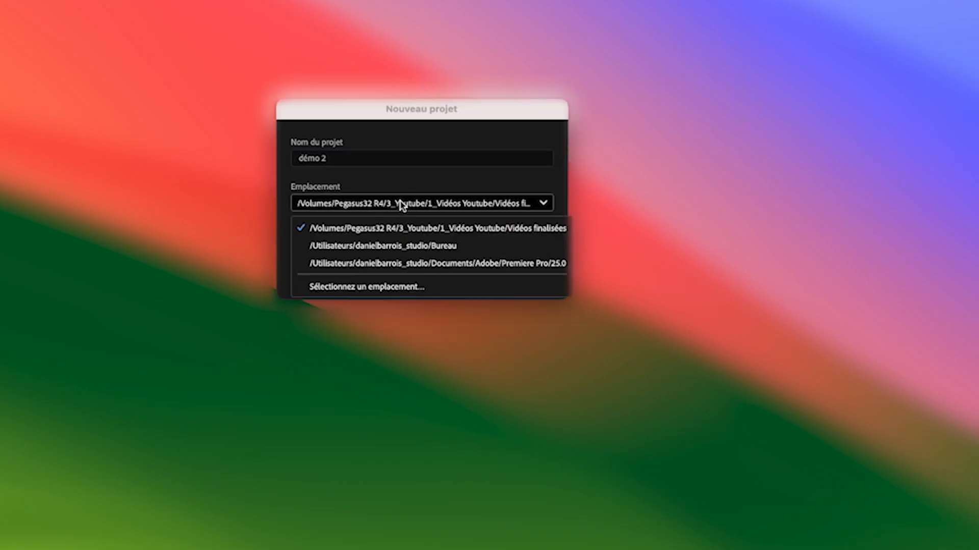
pyautogui.click(404, 247)
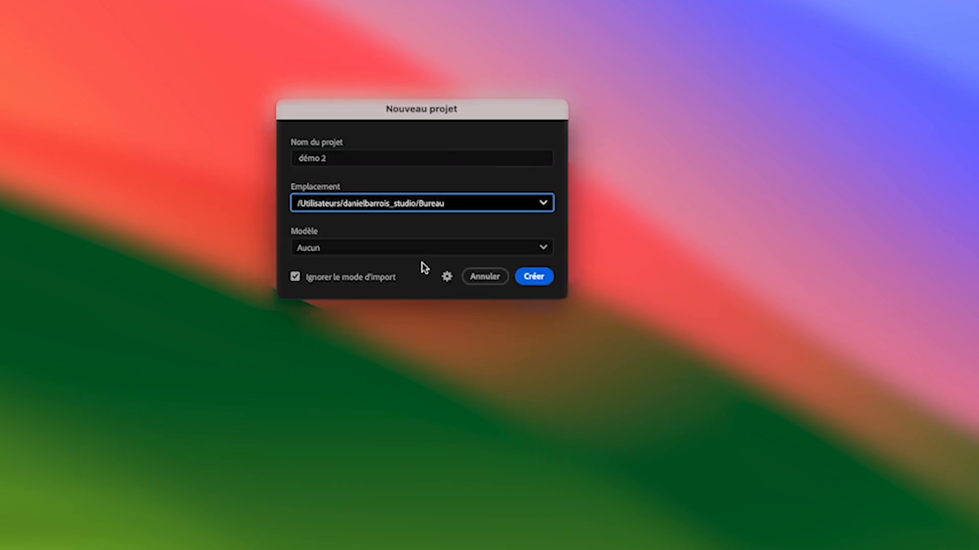
pyautogui.click(363, 250)
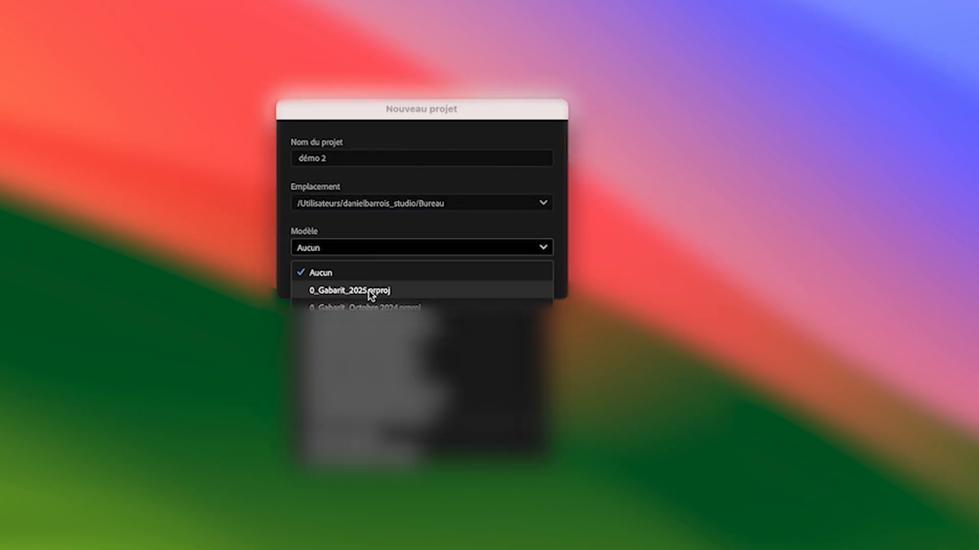
pyautogui.click(350, 291)
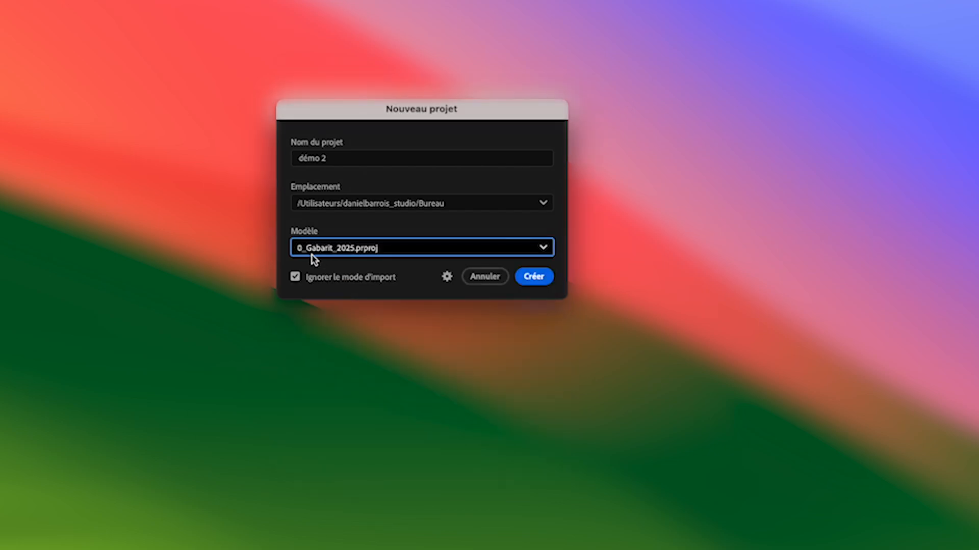
pyautogui.click(533, 278)
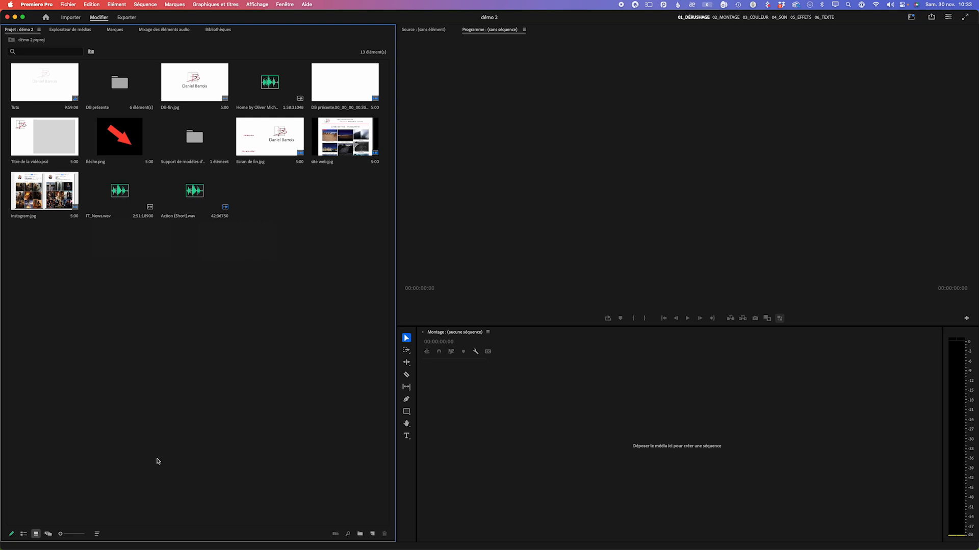
# - Add a "Musiques" bin to the "démo 2" project and group its three audio files inside it
pyautogui.click(360, 533)
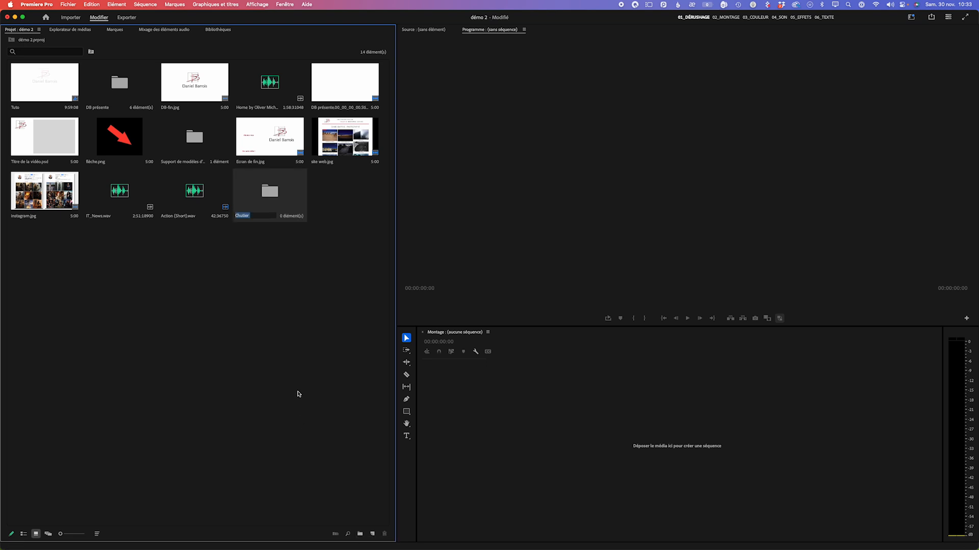
pyautogui.write('M')
pyautogui.write('usuq')
pyautogui.press('BackSpace')
pyautogui.press('BackSpace')
pyautogui.write('iques')
pyautogui.press('Return')
pyautogui.moveTo(113, 232); pyautogui.dragTo(269, 189)
pyautogui.moveTo(263, 83); pyautogui.dragTo(119, 189)
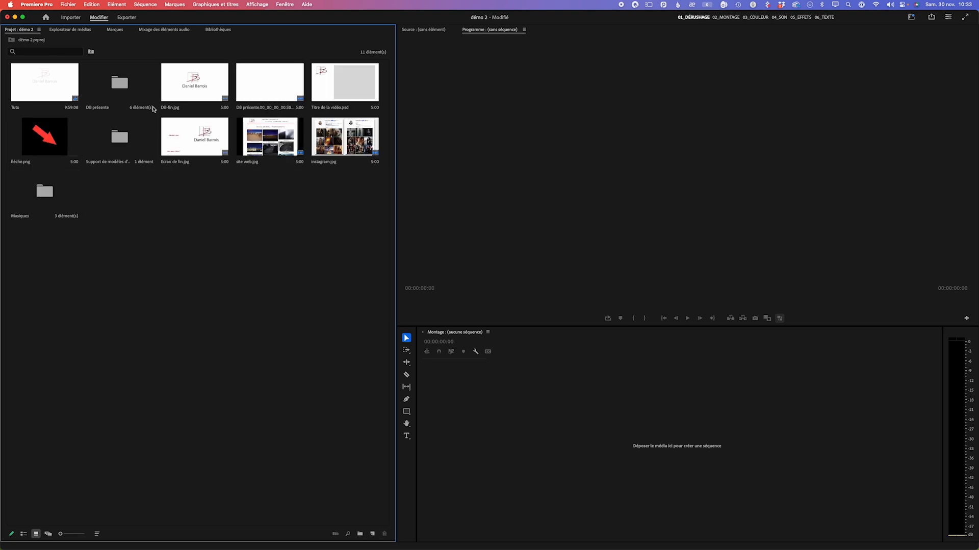
# - Save the "démo 2" project under the new name "0_Gabarit_2025_1" in the Bureau folder
pyautogui.click(67, 6)
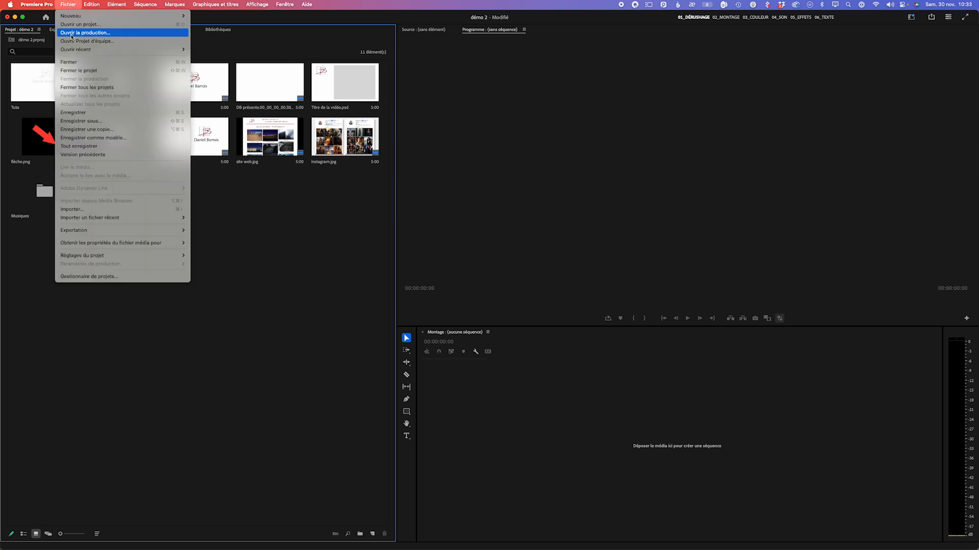
pyautogui.click(92, 121)
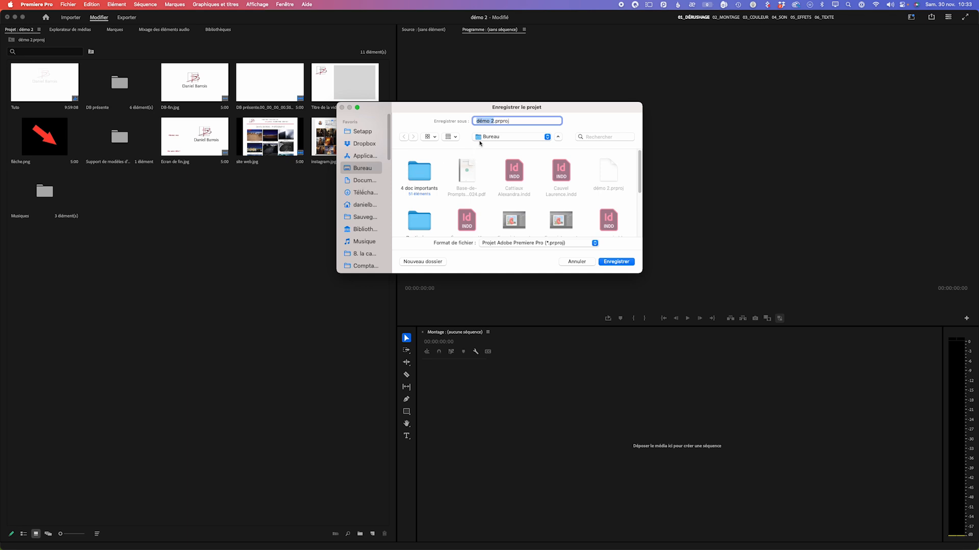
pyautogui.write('0_Gabarit_2025_1')
pyautogui.click(616, 262)
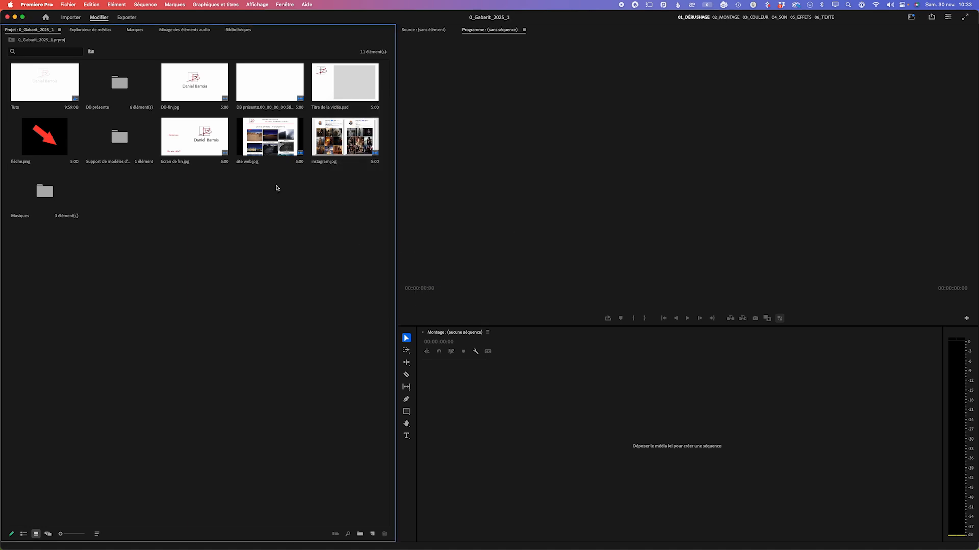
# - Save the reorganised project as a template, keeping the name "0_Gabarit_2025_1"
pyautogui.click(67, 4)
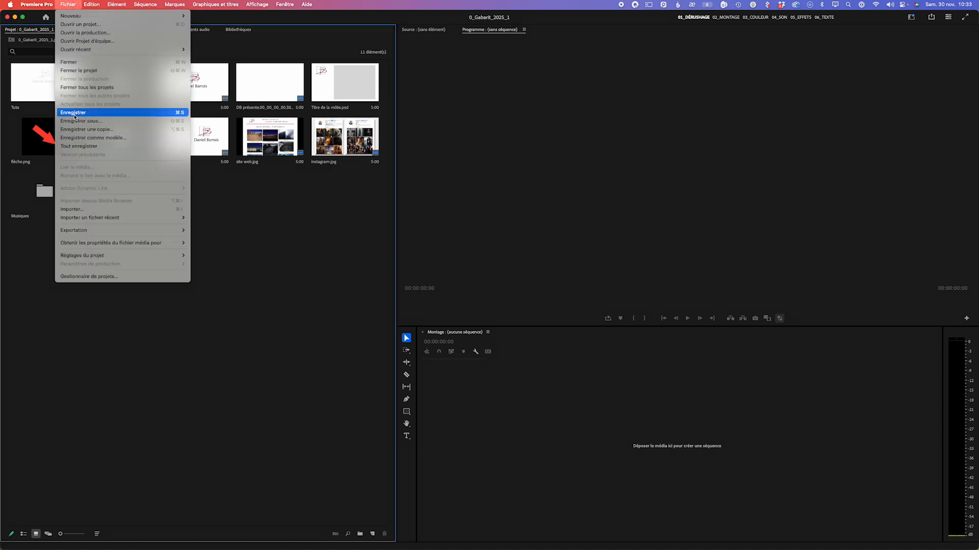
pyautogui.click(83, 139)
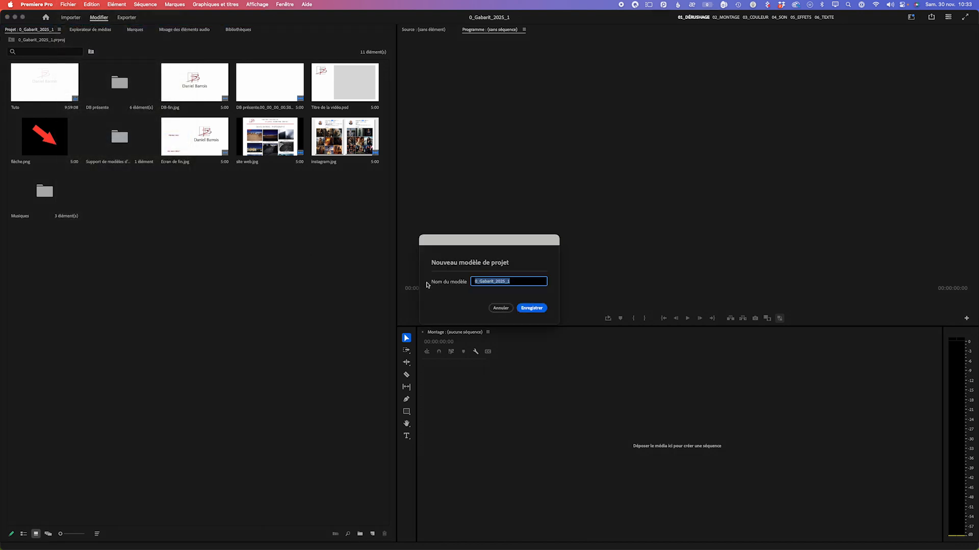
pyautogui.click(530, 308)
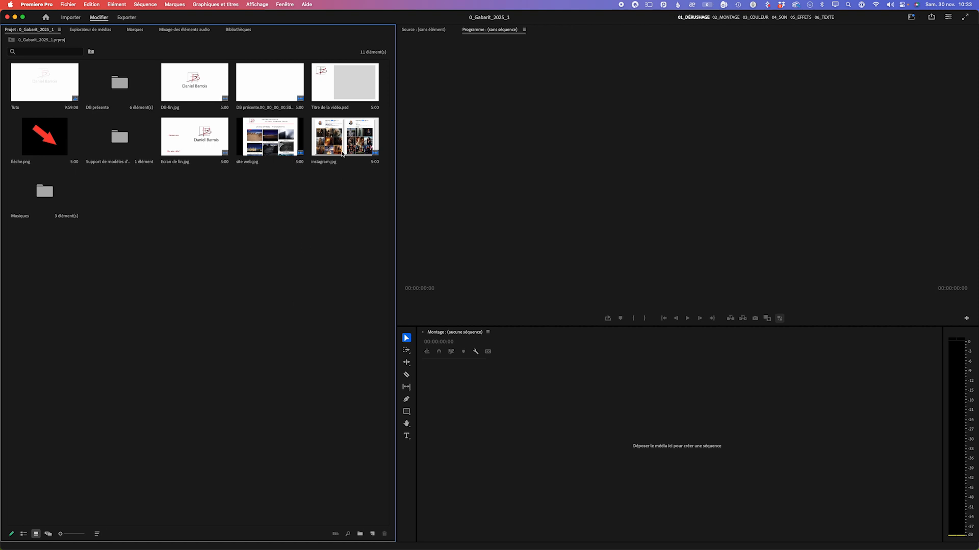
# - Close all open projects and create a project named "démo3" in the Bureau folder from the "0_Gabarit_2025_1.prproj" template
pyautogui.click(67, 5)
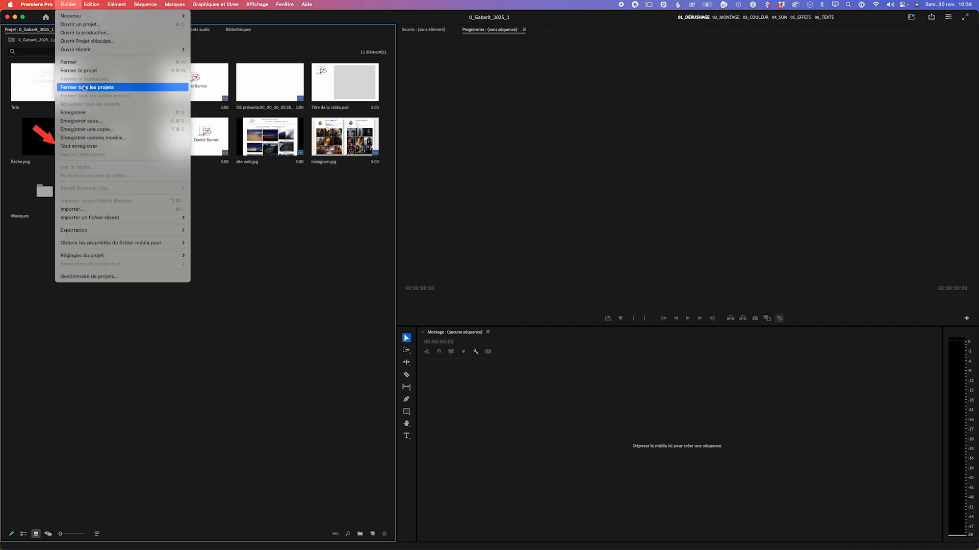
pyautogui.click(85, 89)
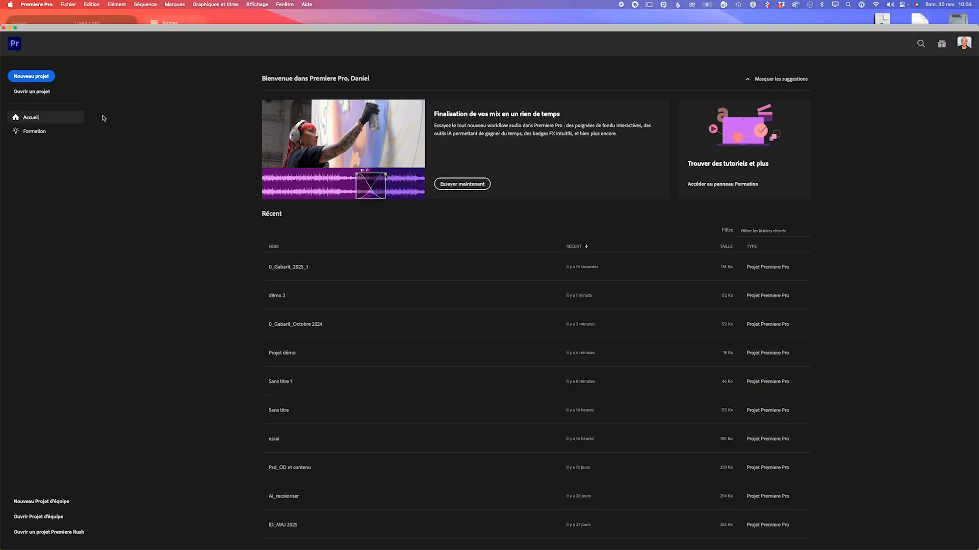
pyautogui.click(32, 76)
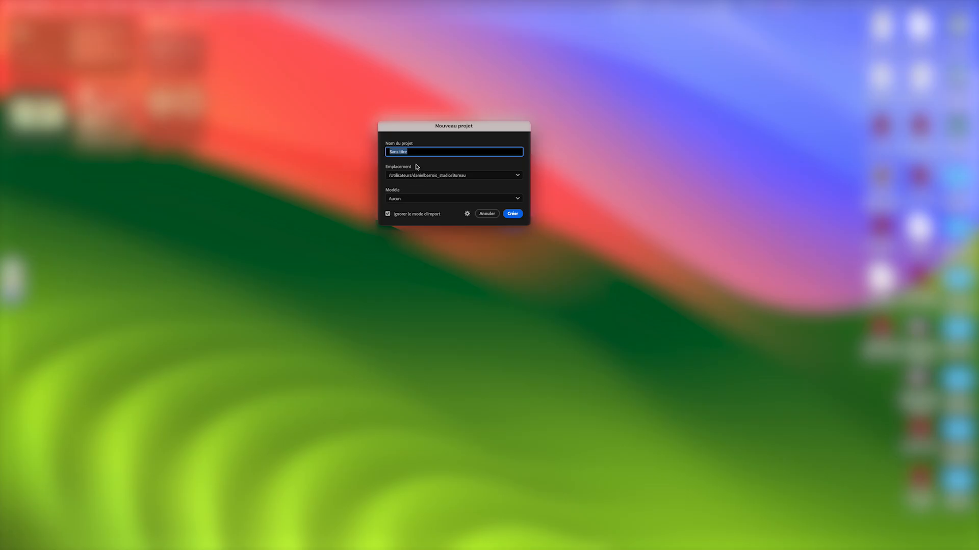
pyautogui.write('dém')
pyautogui.click(436, 199)
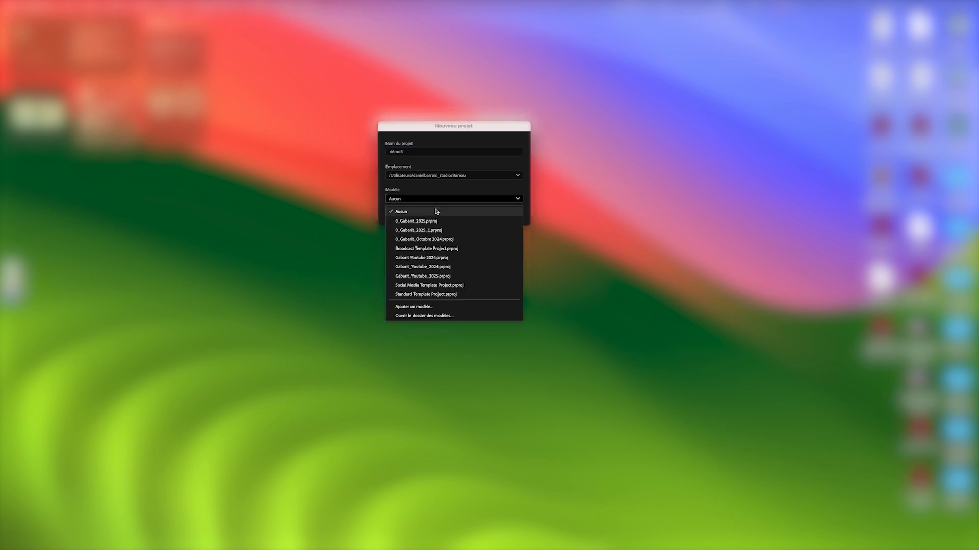
pyautogui.click(422, 232)
pyautogui.click(512, 215)
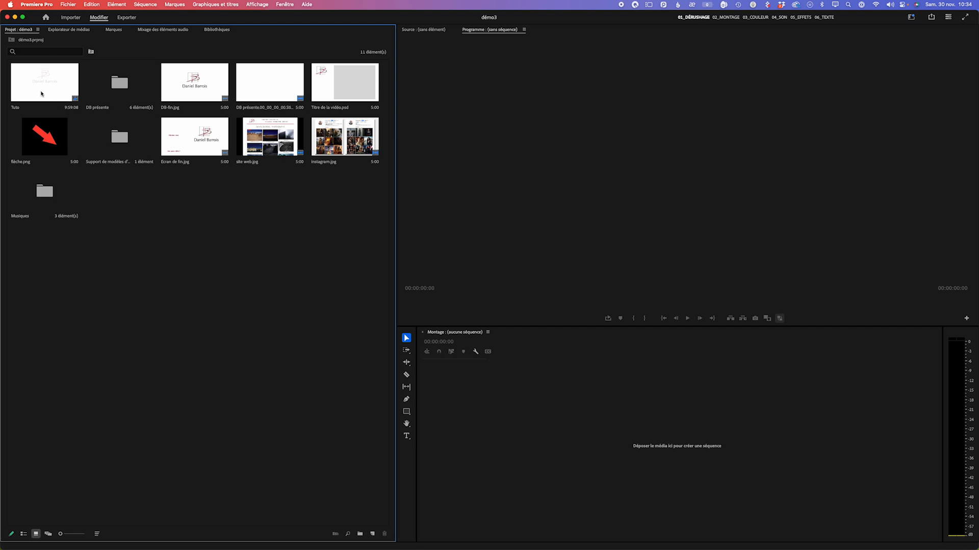
# - Switch to the Finder, open the Documents/Adobe/Common/Assets/Project Templates folder and select the "0_Gabarit_2025_1.prproj" file
pyautogui.click(16, 18)
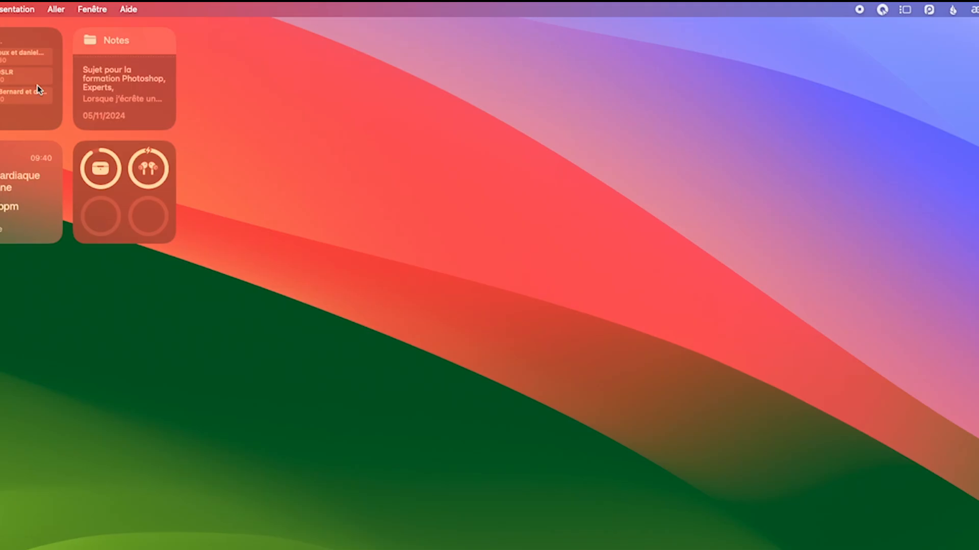
pyautogui.click(56, 11)
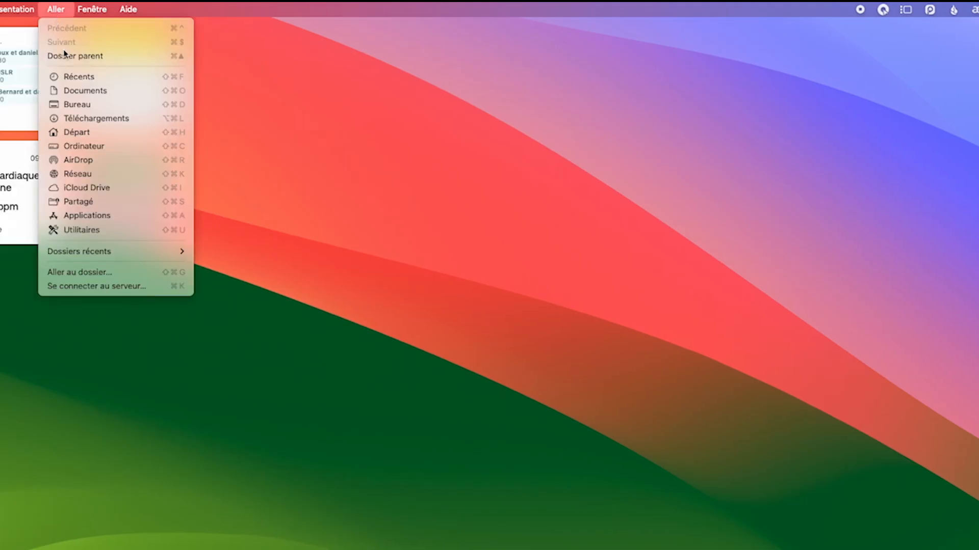
pyautogui.click(76, 90)
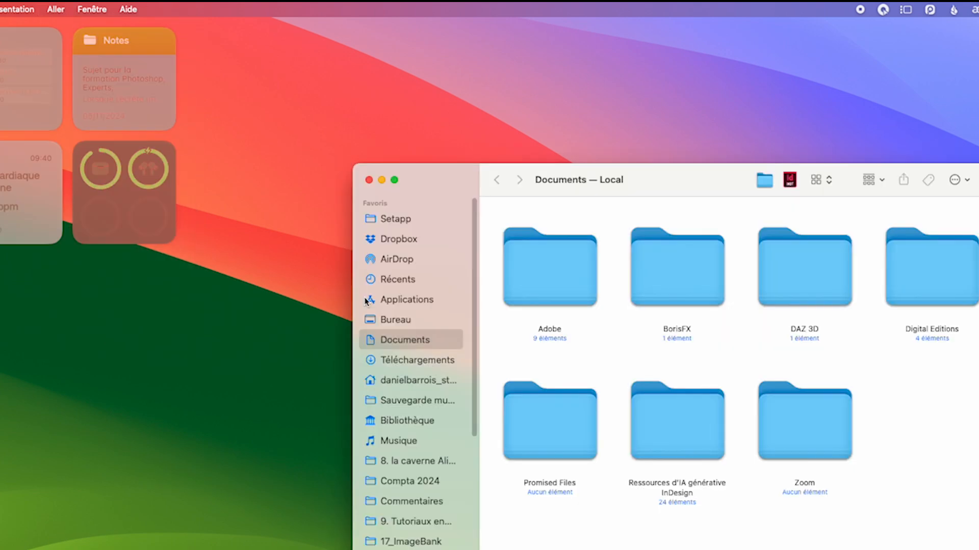
pyautogui.doubleClick(530, 273)
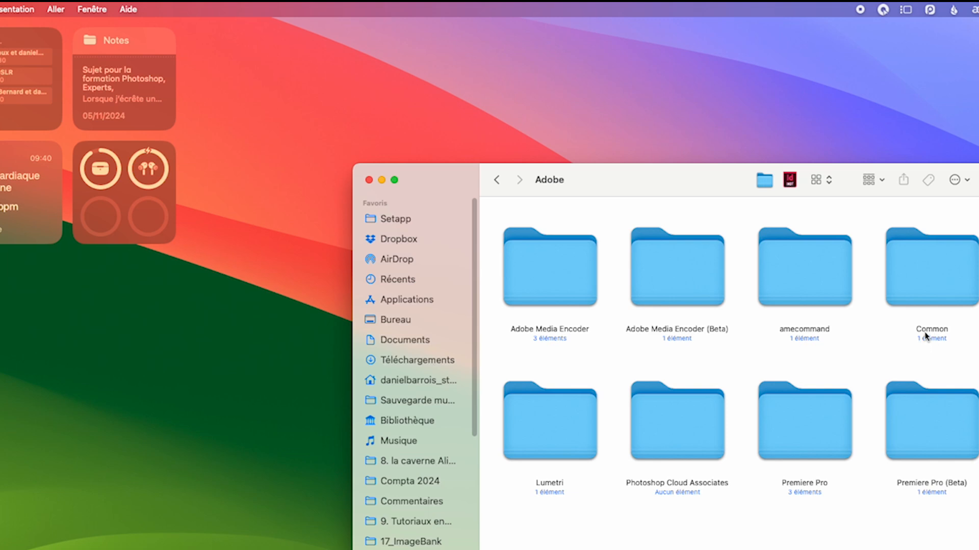
pyautogui.doubleClick(925, 274)
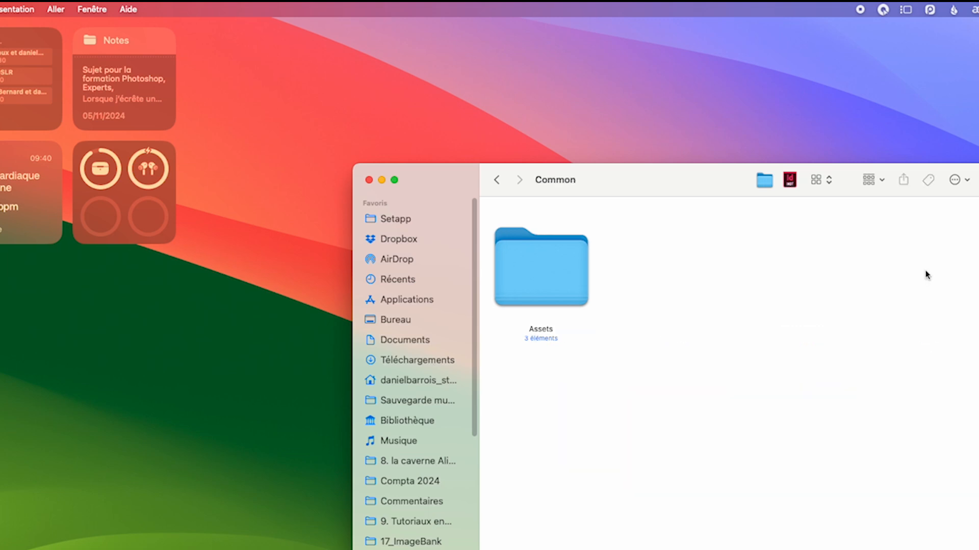
pyautogui.doubleClick(558, 279)
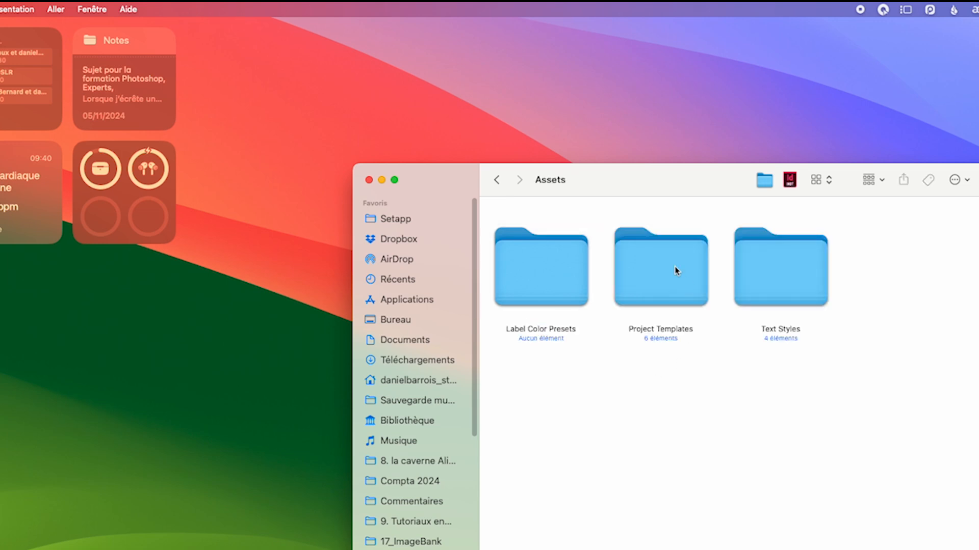
pyautogui.doubleClick(650, 288)
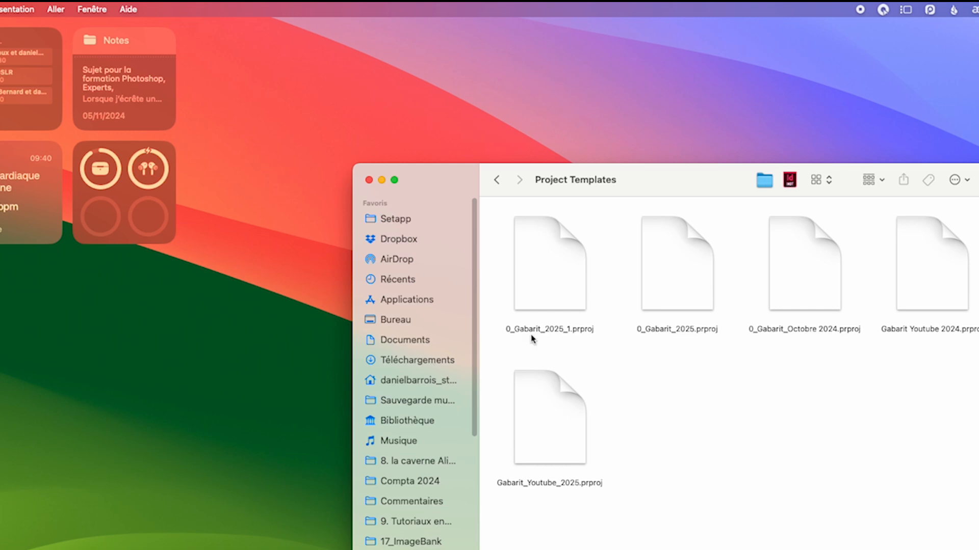
pyautogui.click(544, 280)
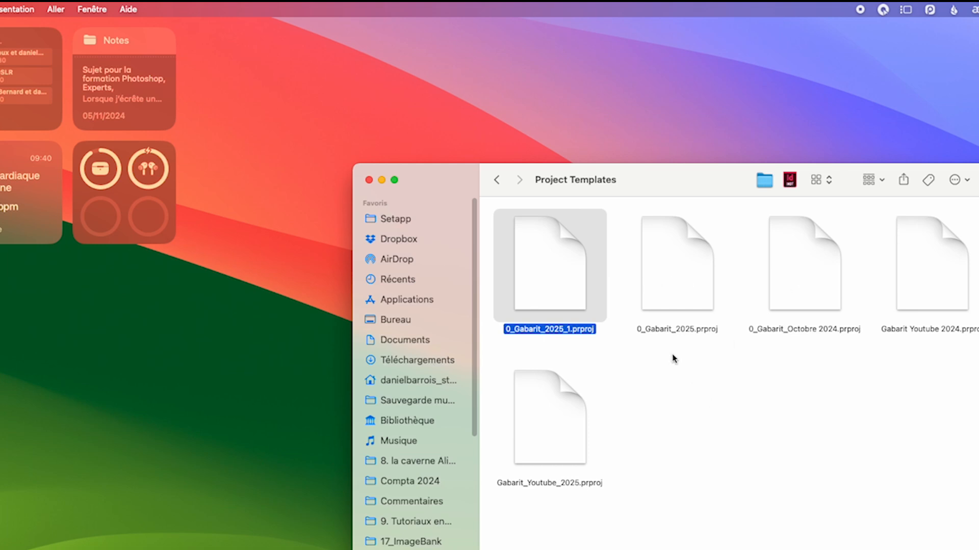